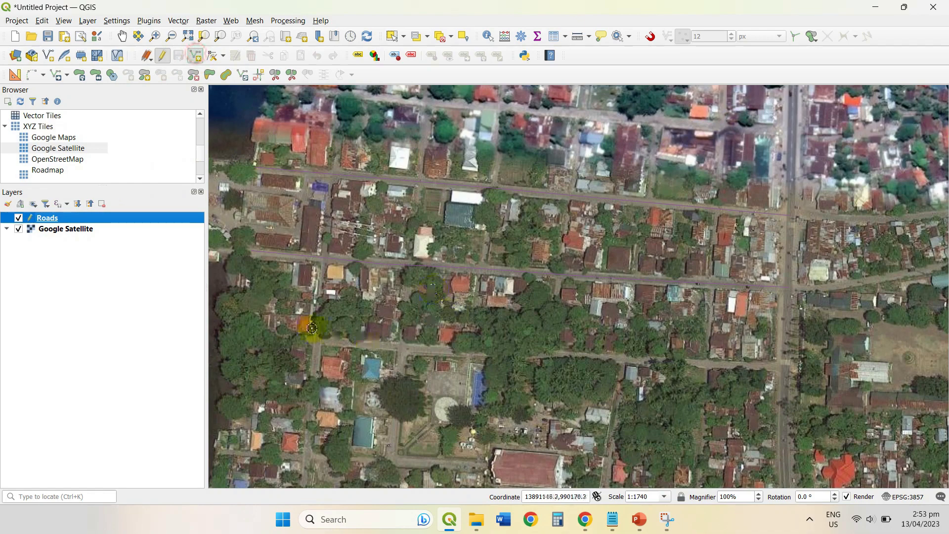
Digitize a new line in the Roads layer along the third east-west street, ending at the main north-south road.
{"action": "left_click", "coordinate": [318, 341]}
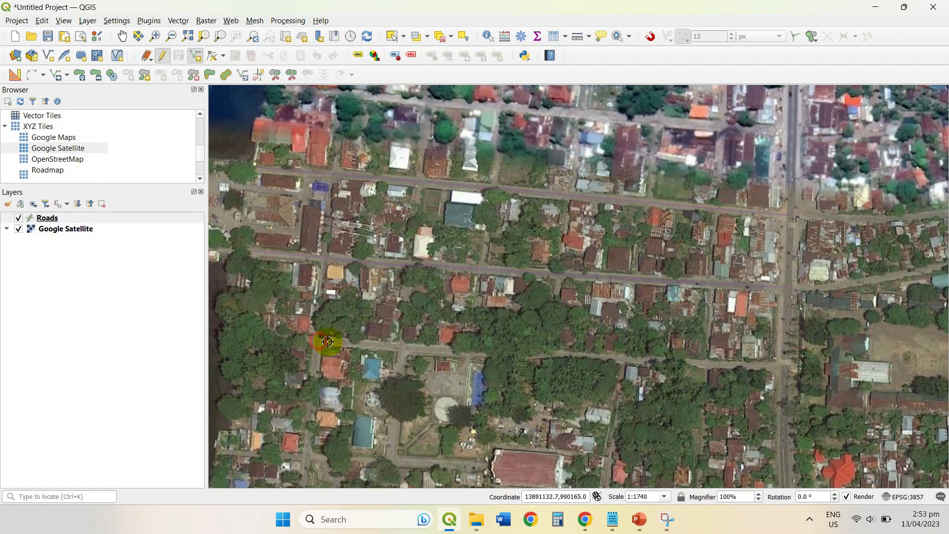
{"action": "left_click", "coordinate": [516, 352]}
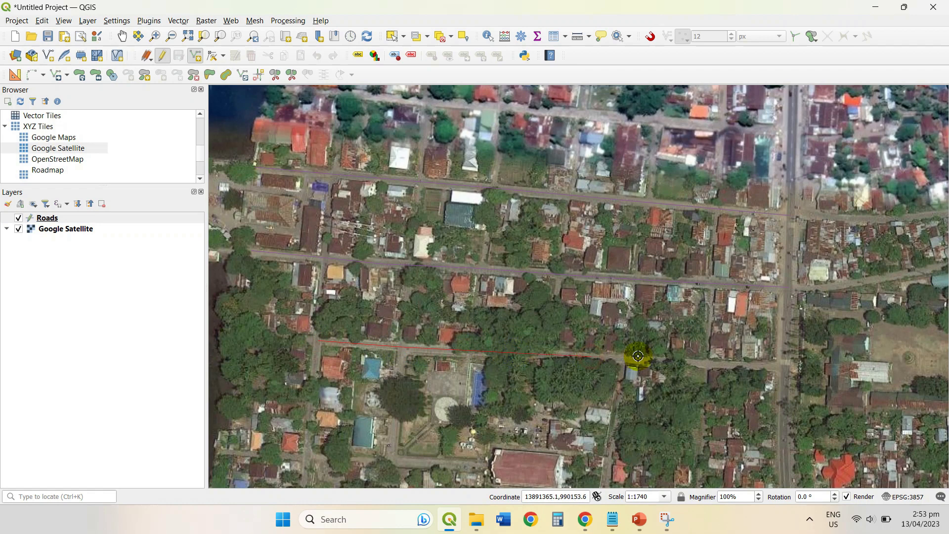
{"action": "left_click", "coordinate": [659, 358]}
{"action": "left_click", "coordinate": [781, 367]}
{"action": "right_click", "coordinate": [781, 366]}
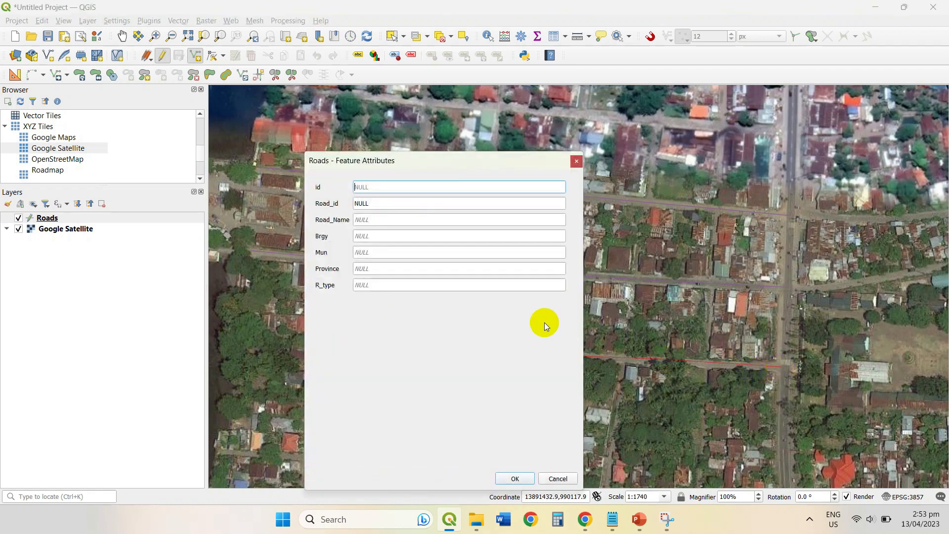
Set the new road's Road_id to 3, Road_Name to Sample and Brgy to Poblacion.
{"action": "left_click", "coordinate": [390, 204]}
{"action": "type", "text": "3"}
{"action": "left_click", "coordinate": [386, 219]}
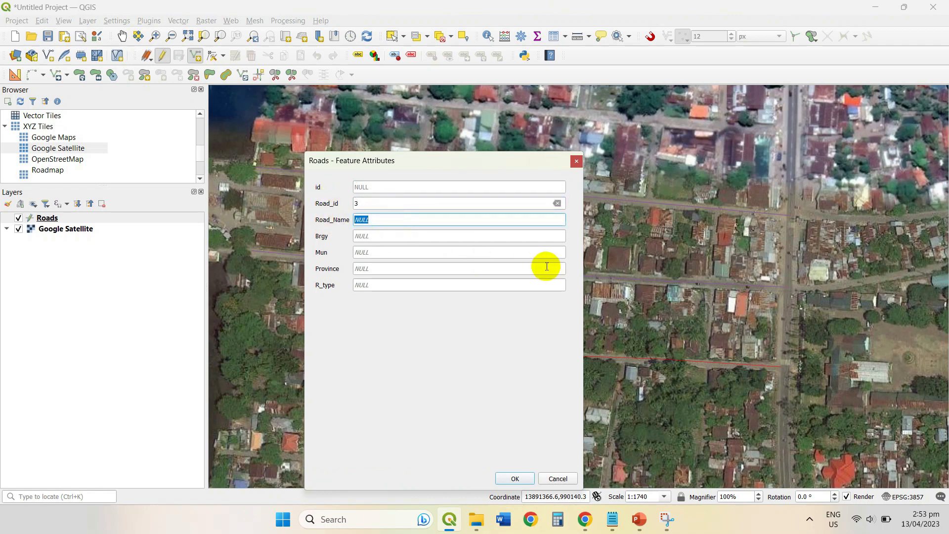
{"action": "type", "text": "Sample"}
{"action": "left_click", "coordinate": [388, 237]}
{"action": "type", "text": "Poblacion"}
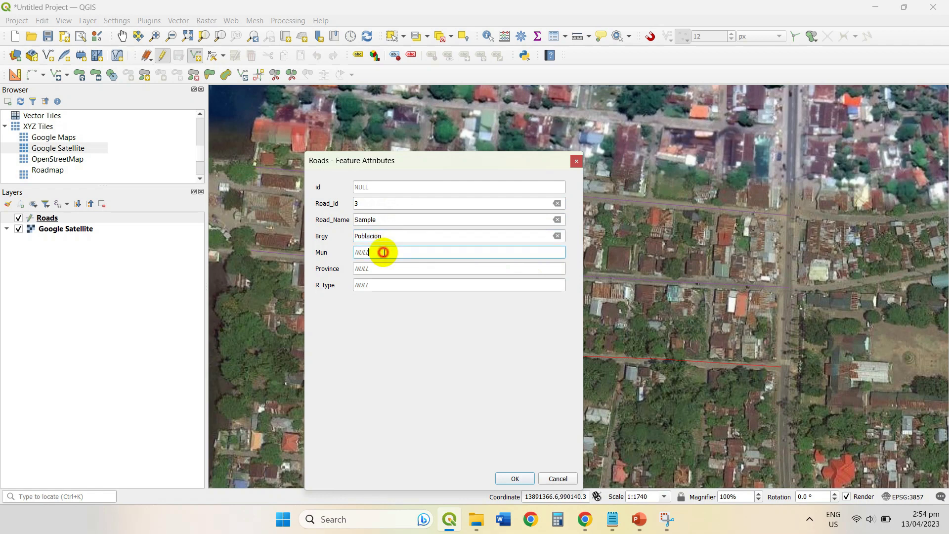
Set the road's Mun to Salay, Province to Misamis Oriental and R_type to Concrete, and accept the attributes.
{"action": "left_click", "coordinate": [384, 252]}
{"action": "type", "text": "Salay"}
{"action": "left_click", "coordinate": [378, 268]}
{"action": "type", "text": "Mi"}
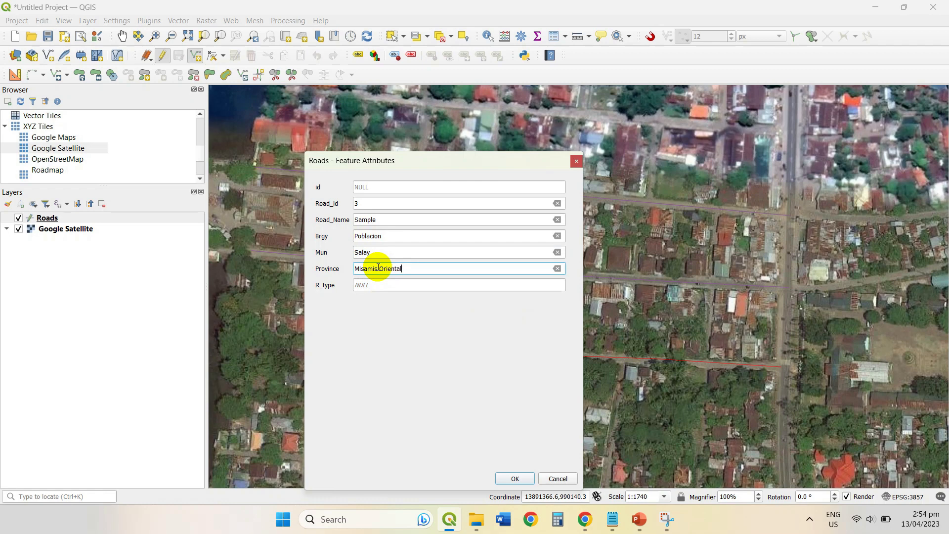
{"action": "type", "text": "samis Oriental"}
{"action": "left_click", "coordinate": [381, 285]}
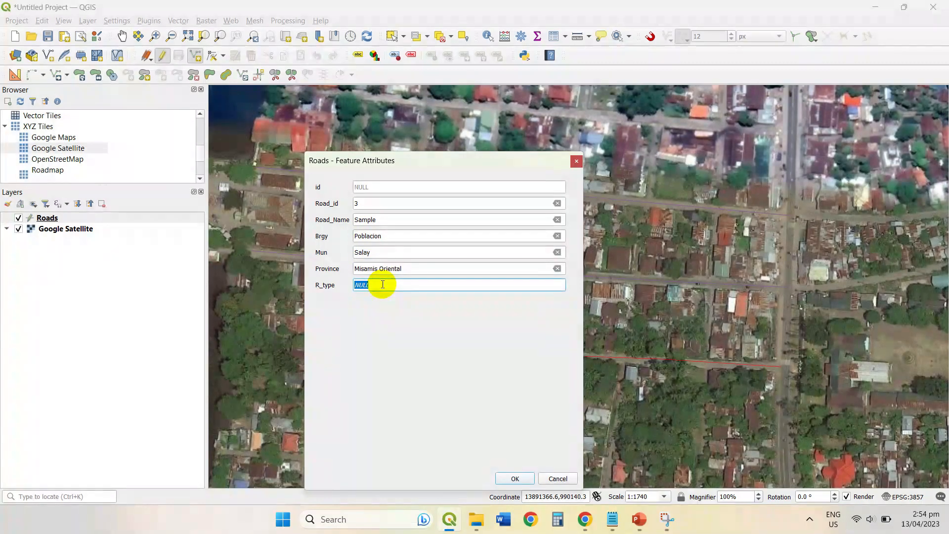
{"action": "type", "text": "Concrete"}
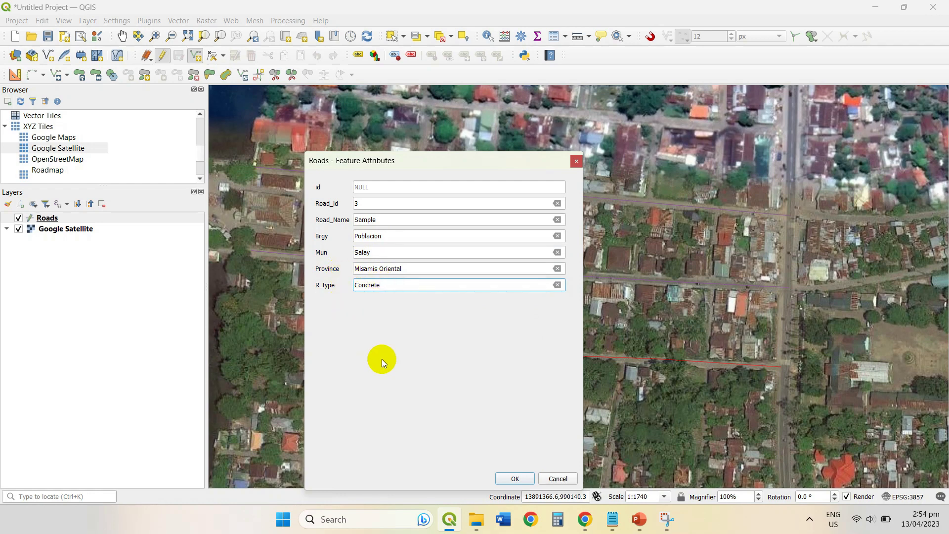
{"action": "left_click", "coordinate": [512, 478]}
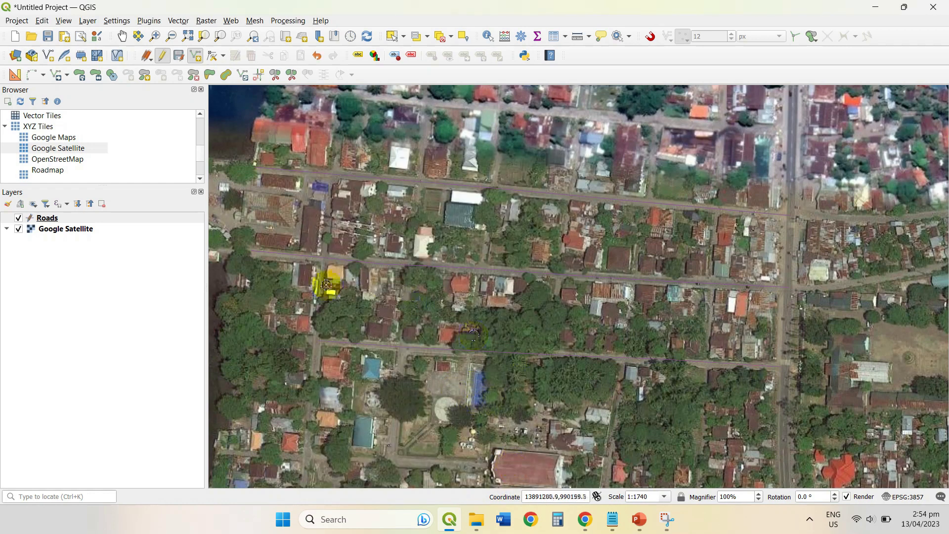
Hide the Google Satellite layer, then stop editing the Roads layer and save its changes.
{"action": "left_click", "coordinate": [18, 229]}
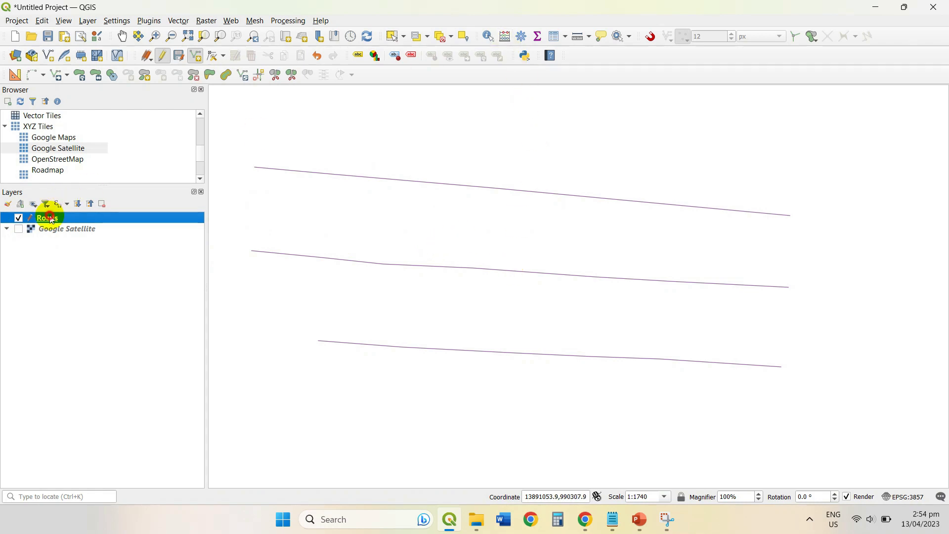
{"action": "left_click", "coordinate": [163, 55]}
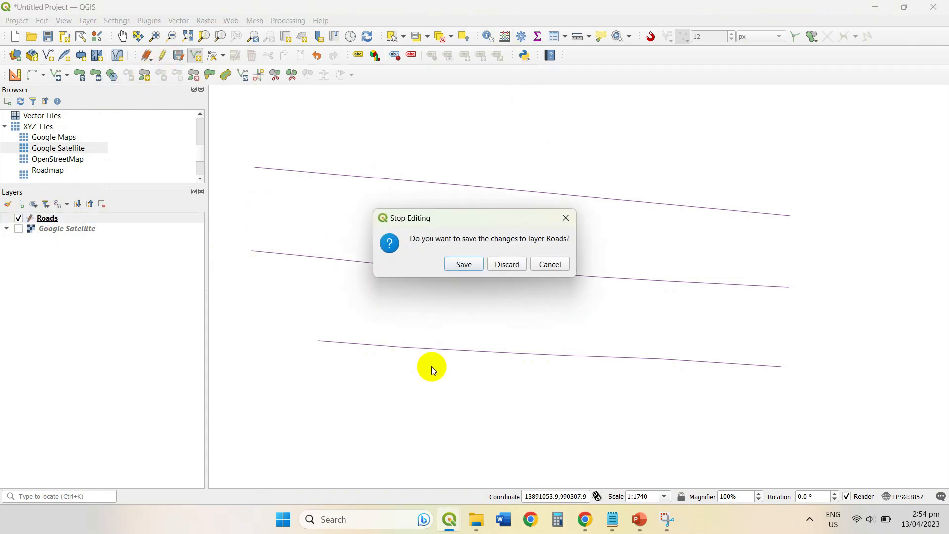
{"action": "left_click", "coordinate": [464, 264]}
Open the Roads attribute table for editing and add a decimal number field Length_m with length 10 and precision 2.
{"action": "left_click", "coordinate": [553, 36]}
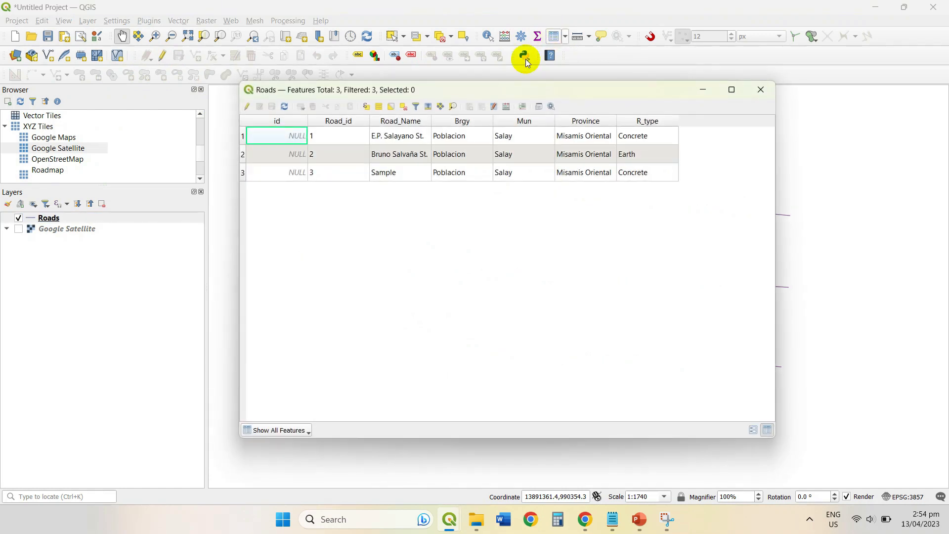
{"action": "left_click", "coordinate": [247, 107]}
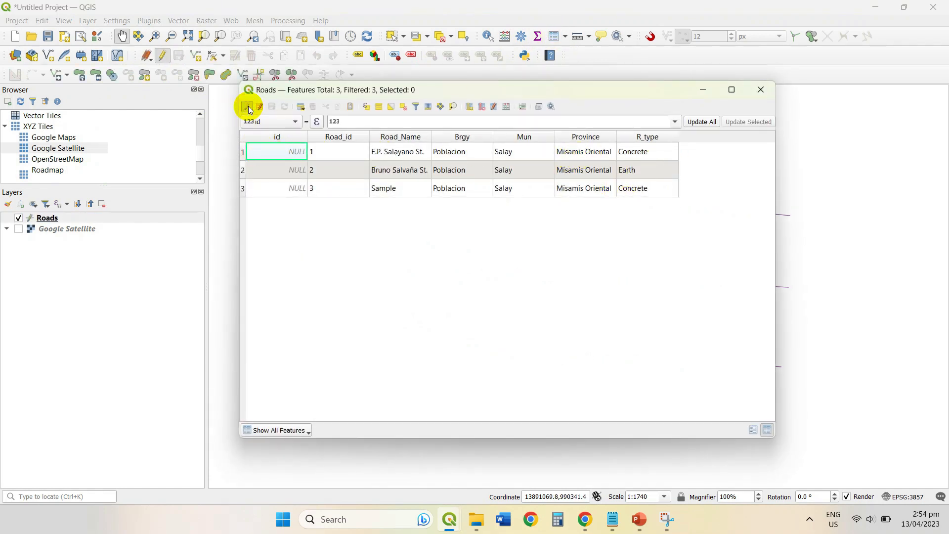
{"action": "left_click", "coordinate": [473, 108]}
{"action": "left_click", "coordinate": [497, 230]}
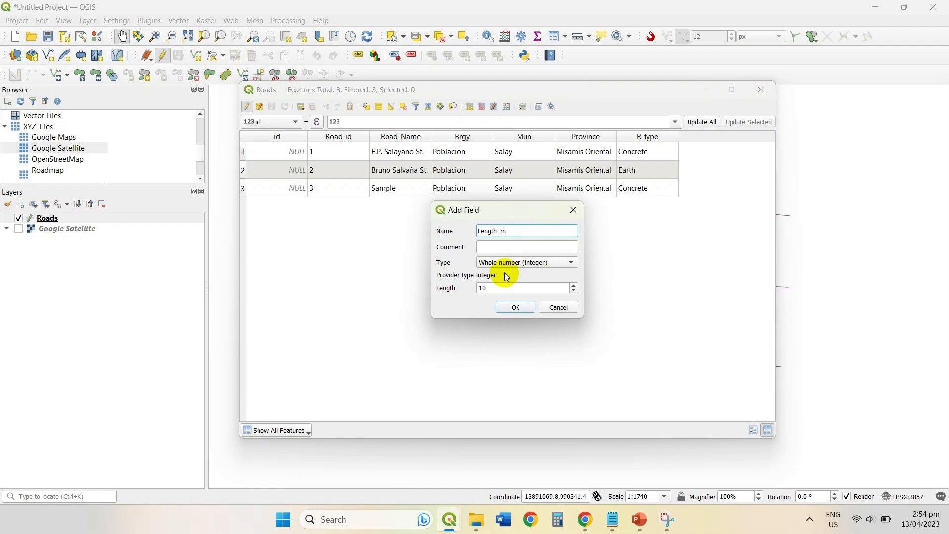
{"action": "left_click", "coordinate": [514, 262]}
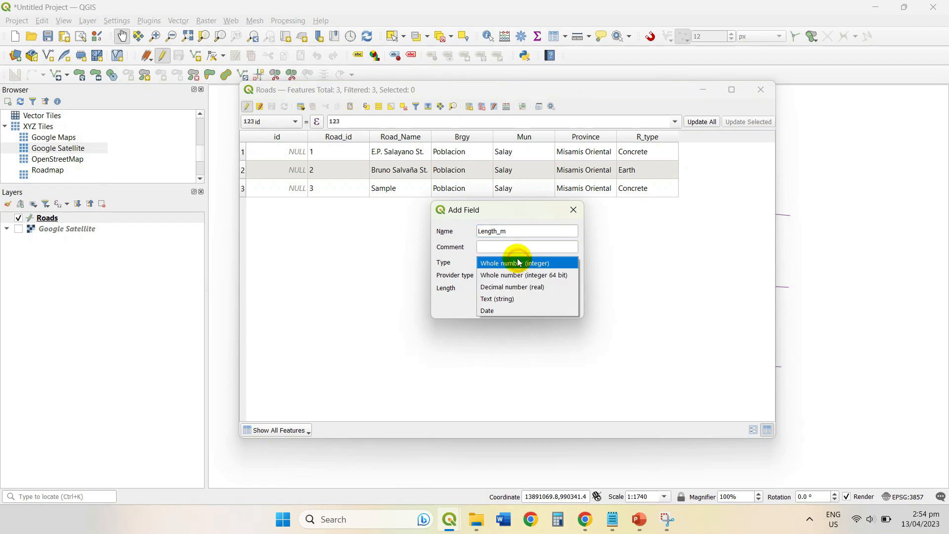
{"action": "left_click", "coordinate": [505, 287]}
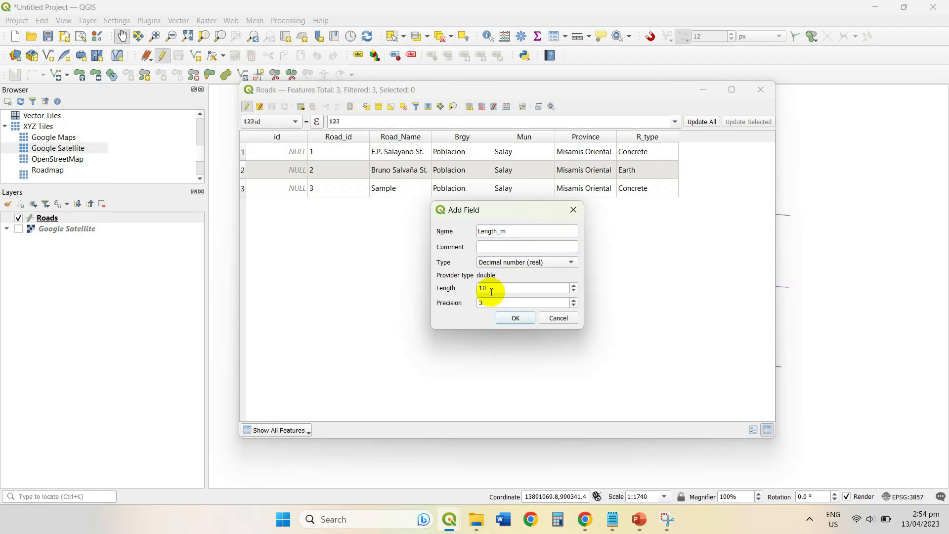
{"action": "double_click", "coordinate": [486, 303]}
{"action": "type", "text": "2"}
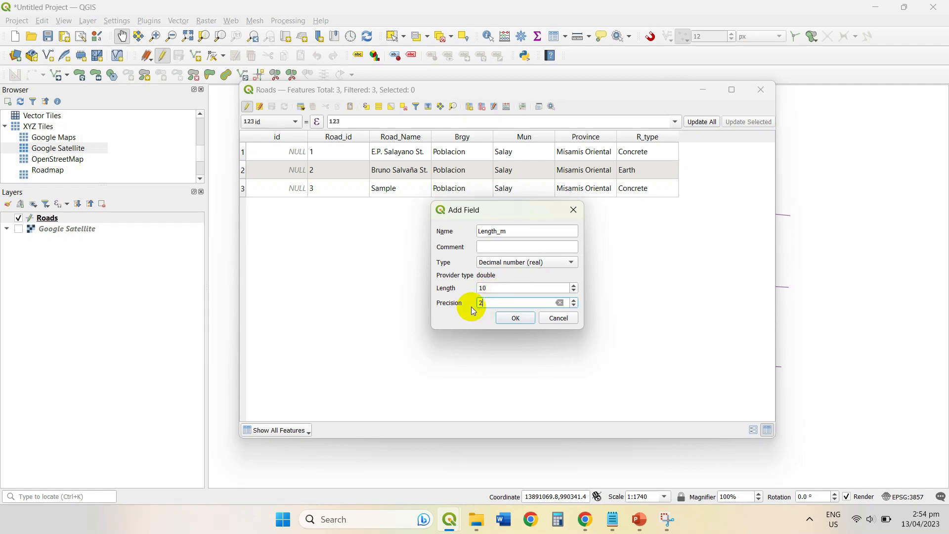
{"action": "left_click", "coordinate": [517, 320]}
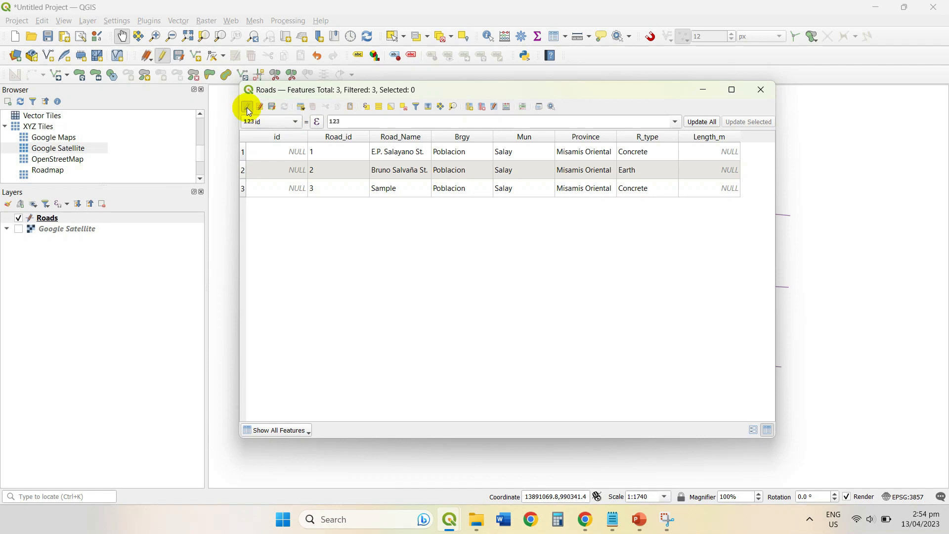
Add a decimal number field Length_km with length 10 and precision 3, and widen the table window to fit all columns.
{"action": "left_click", "coordinate": [469, 107]}
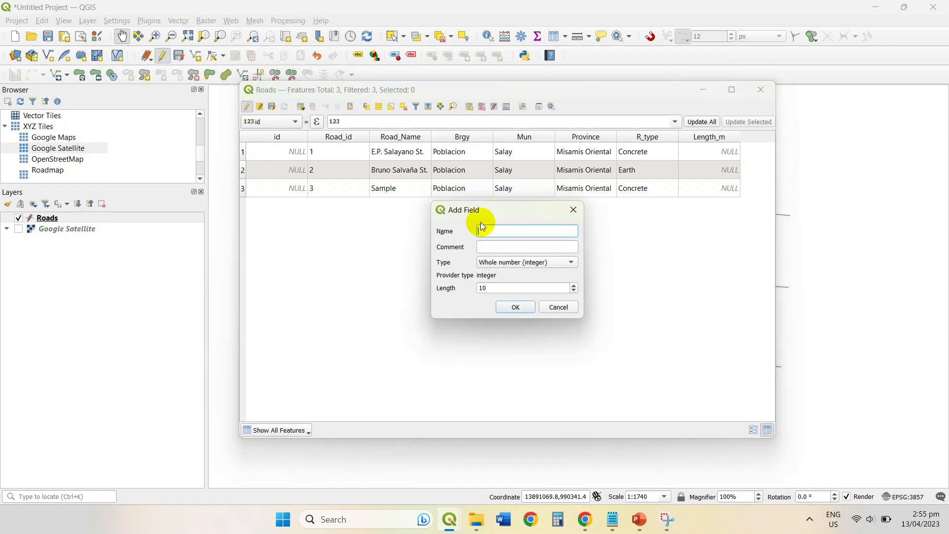
{"action": "left_click", "coordinate": [483, 228]}
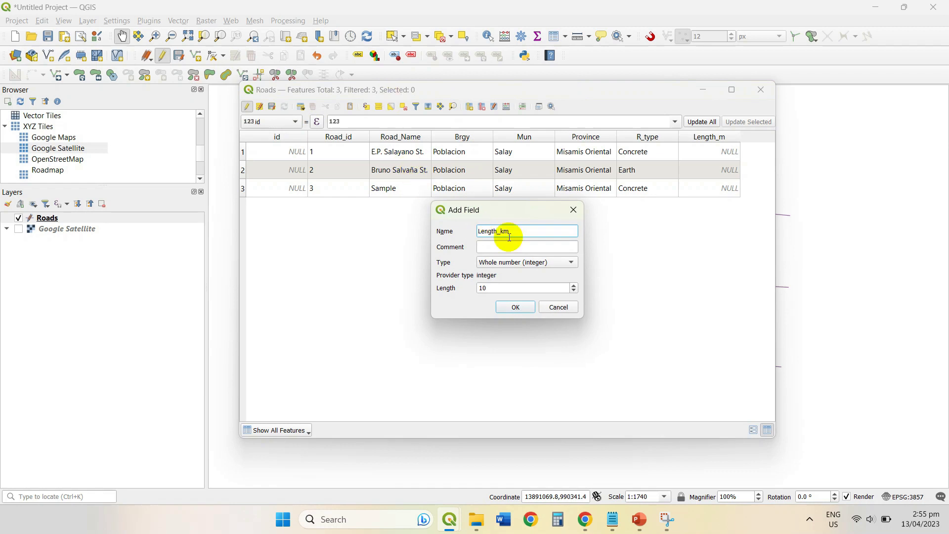
{"action": "left_click", "coordinate": [514, 262]}
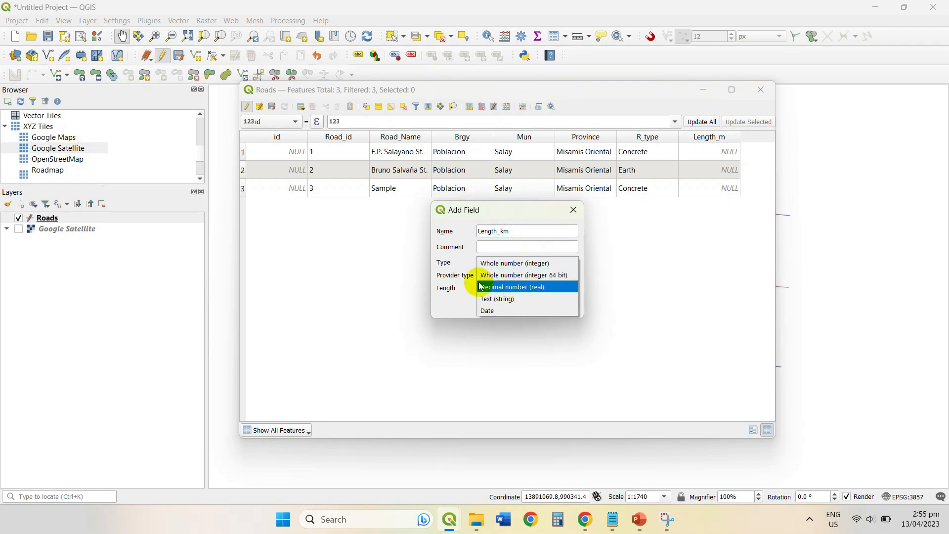
{"action": "left_click", "coordinate": [502, 288]}
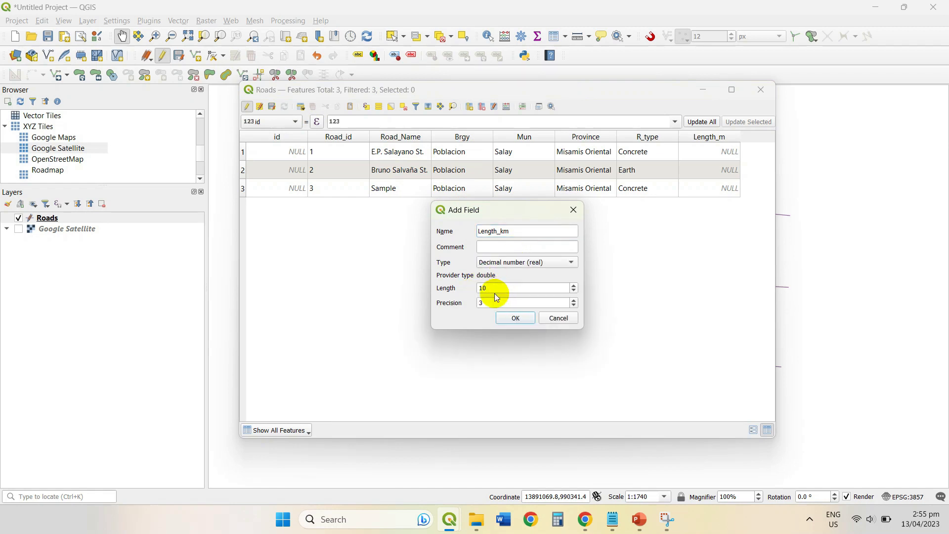
{"action": "double_click", "coordinate": [481, 302]}
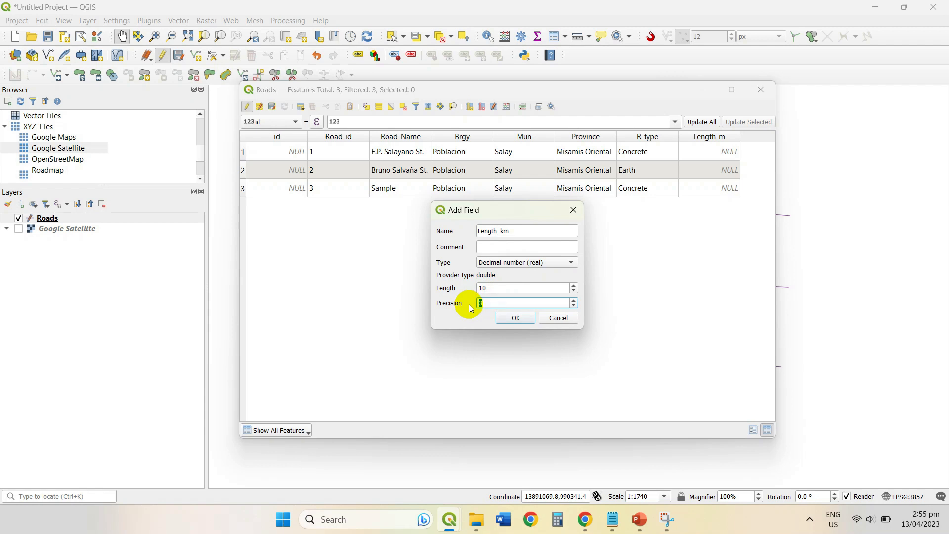
{"action": "left_click", "coordinate": [515, 318]}
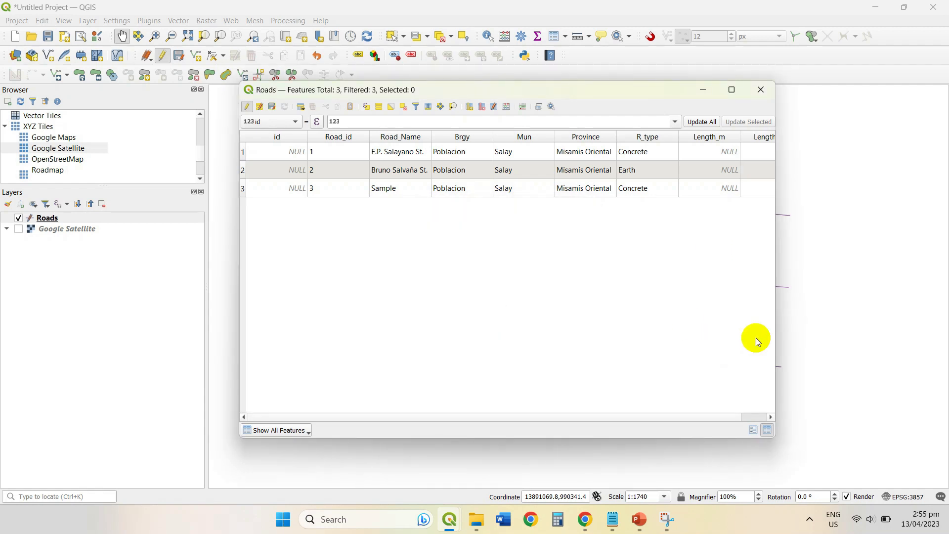
{"action": "left_click_drag", "start_coordinate": [775, 321], "coordinate": [895, 324]}
{"action": "left_click_drag", "start_coordinate": [543, 97], "coordinate": [523, 119]}
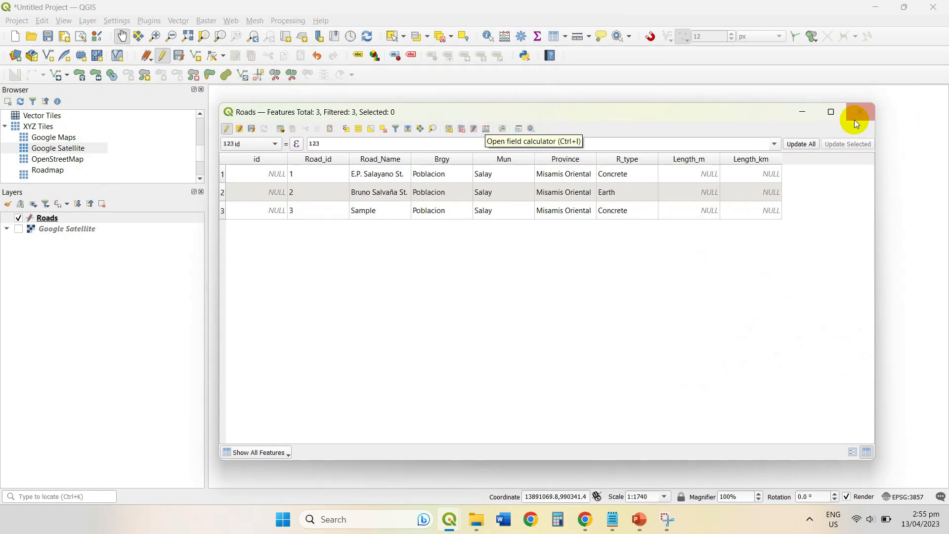
Open the field calculator for Roads and set it to update the existing field Length_m.
{"action": "left_click", "coordinate": [486, 128]}
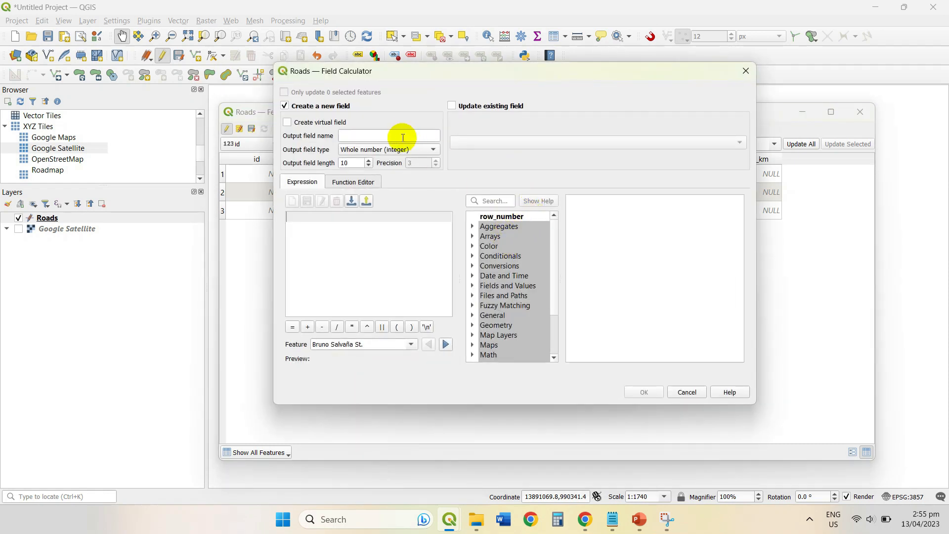
{"action": "left_click", "coordinate": [451, 105]}
{"action": "left_click", "coordinate": [481, 142]}
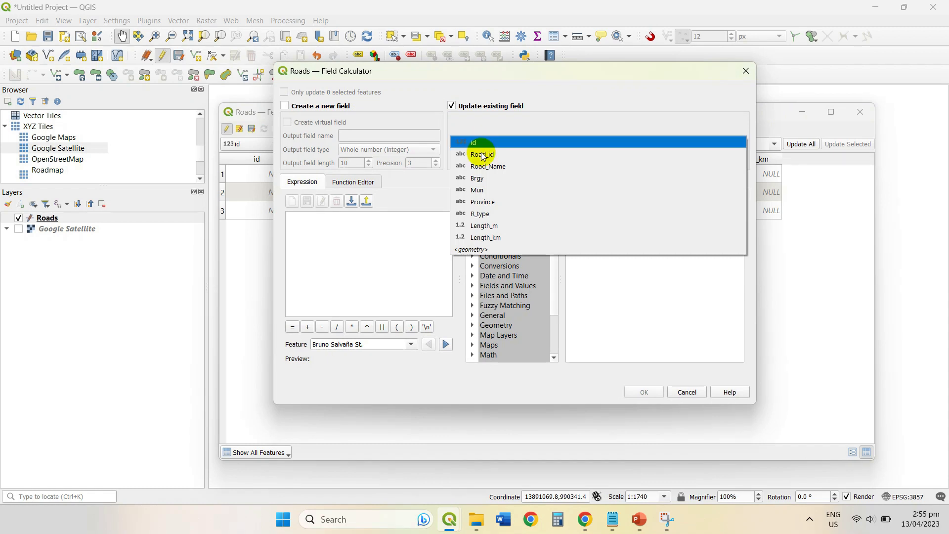
{"action": "left_click", "coordinate": [483, 225]}
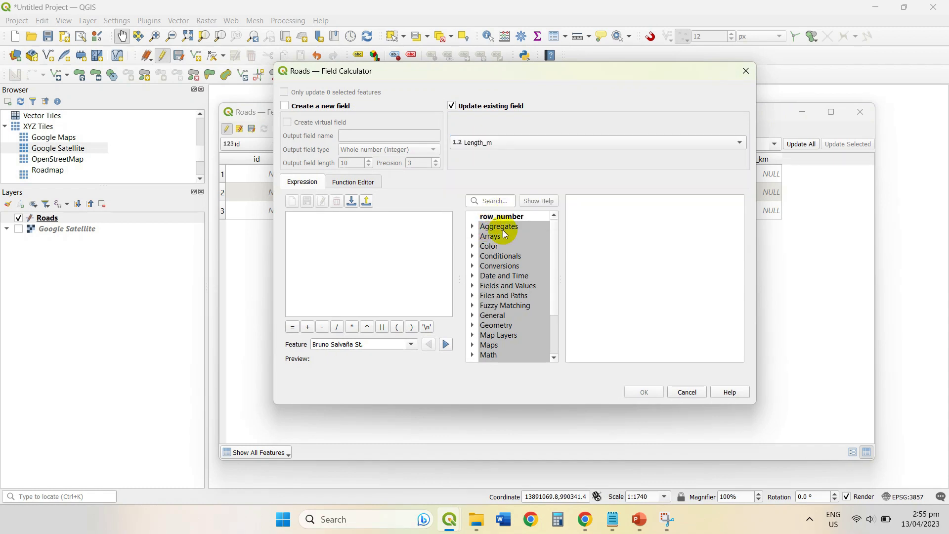
Insert the $length function from the Geometry group as the expression and run the calculation on Length_m.
{"action": "scroll", "coordinate": [507, 245], "scroll_direction": "down", "scroll_amount": 2}
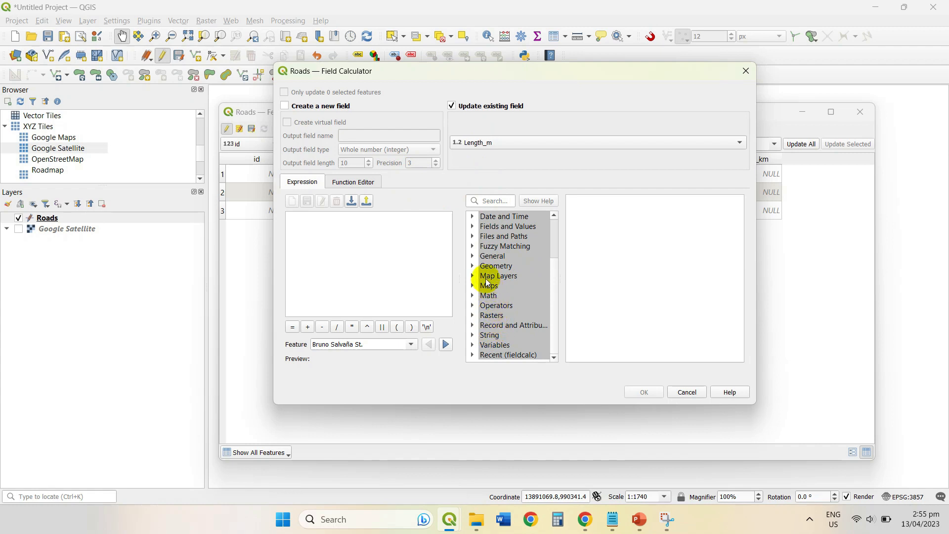
{"action": "left_click", "coordinate": [475, 265]}
{"action": "scroll", "coordinate": [517, 298], "scroll_direction": "down", "scroll_amount": 1}
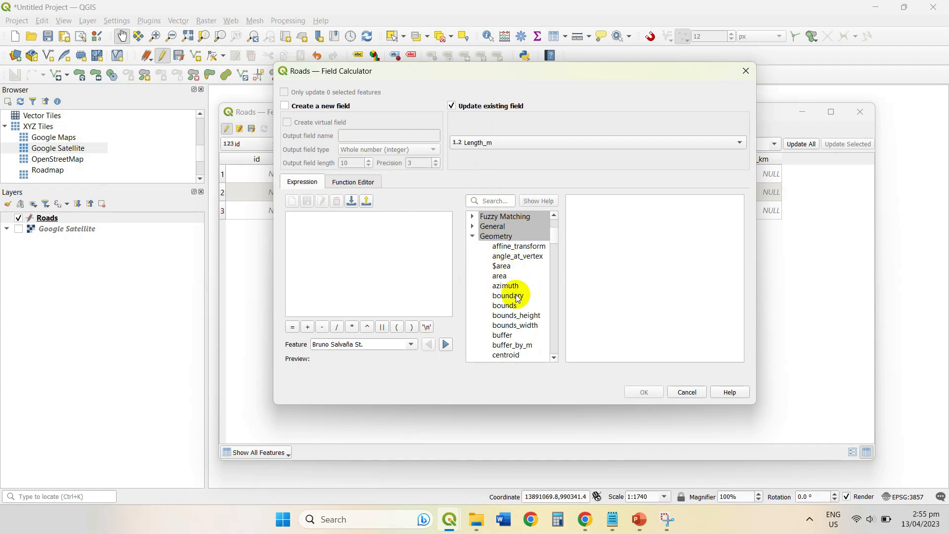
{"action": "scroll", "coordinate": [517, 298], "scroll_direction": "down", "scroll_amount": 1}
{"action": "scroll", "coordinate": [517, 298], "scroll_direction": "down", "scroll_amount": 7}
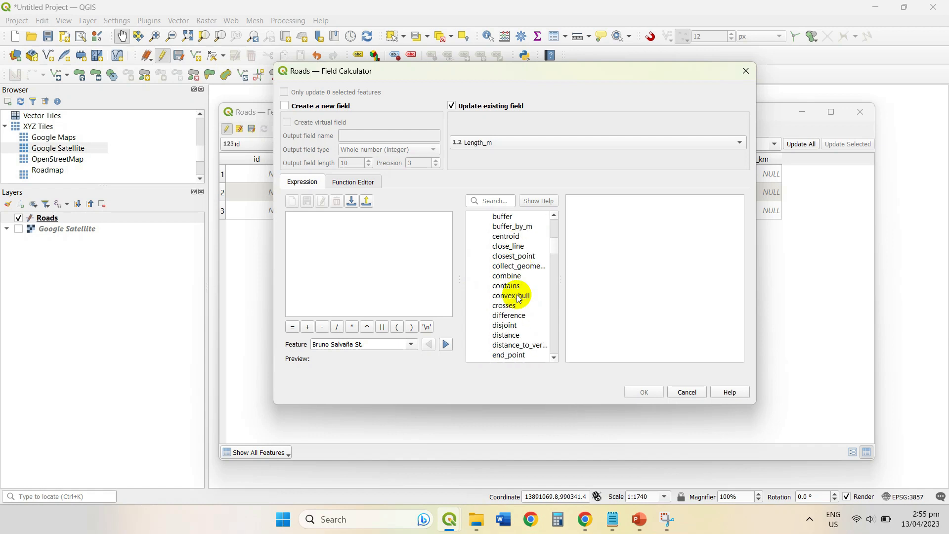
{"action": "scroll", "coordinate": [518, 298], "scroll_direction": "down", "scroll_amount": 5}
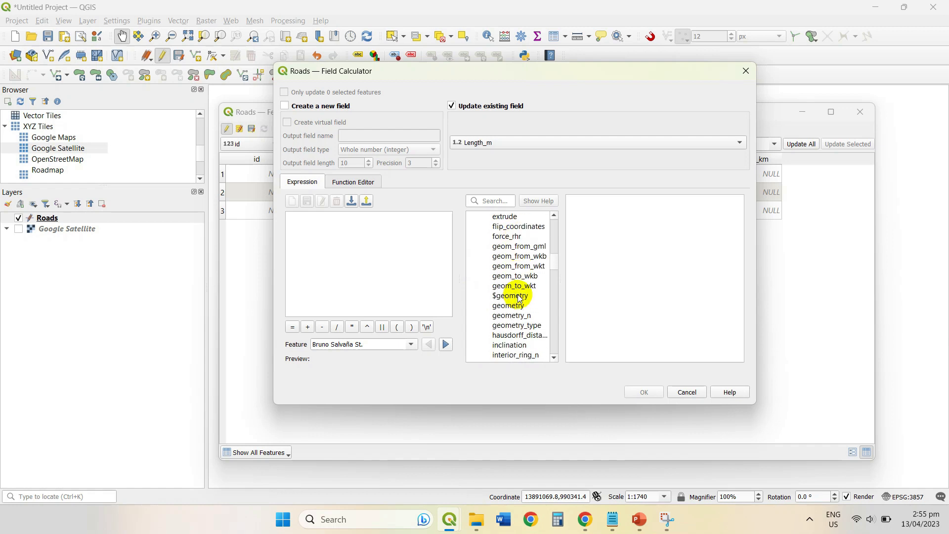
{"action": "scroll", "coordinate": [518, 299], "scroll_direction": "down", "scroll_amount": 2}
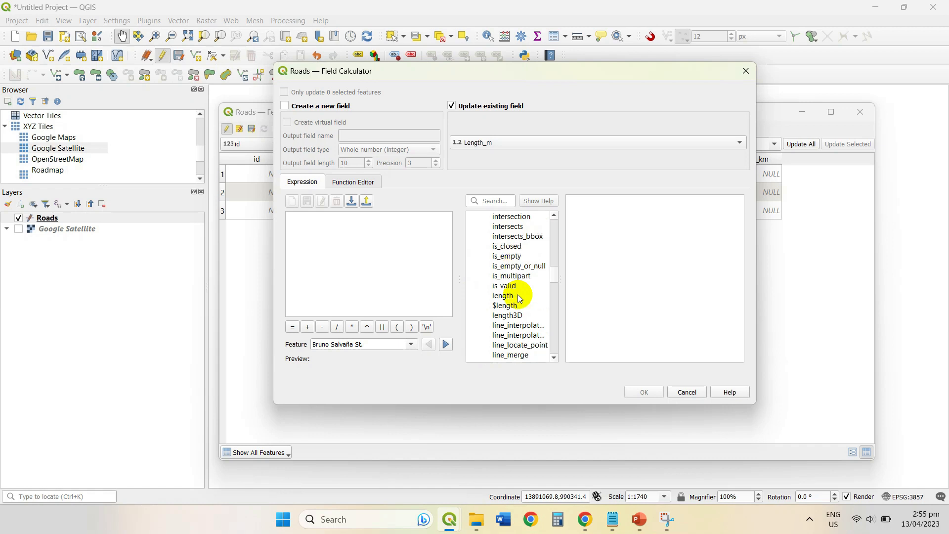
{"action": "left_click", "coordinate": [504, 307]}
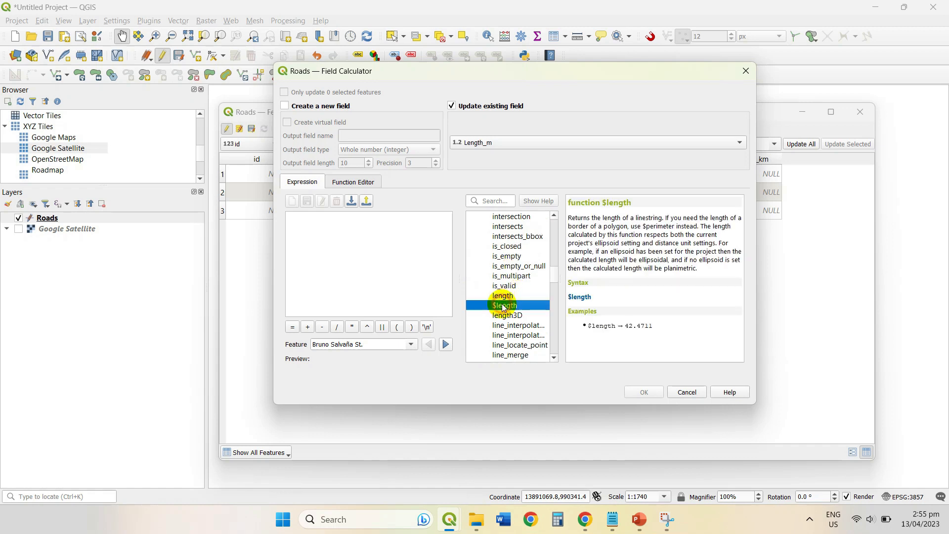
{"action": "left_click", "coordinate": [503, 296]}
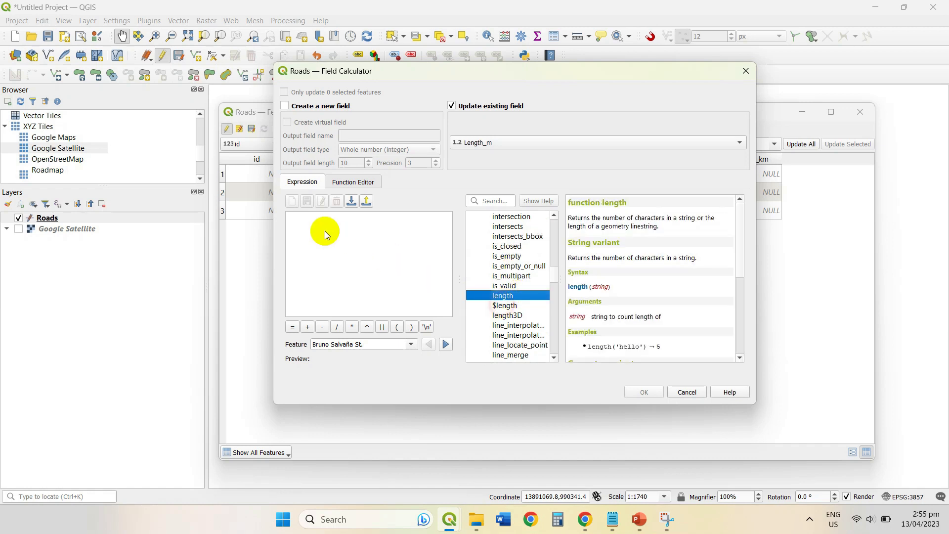
{"action": "left_click", "coordinate": [504, 306]}
{"action": "double_click", "coordinate": [504, 306]}
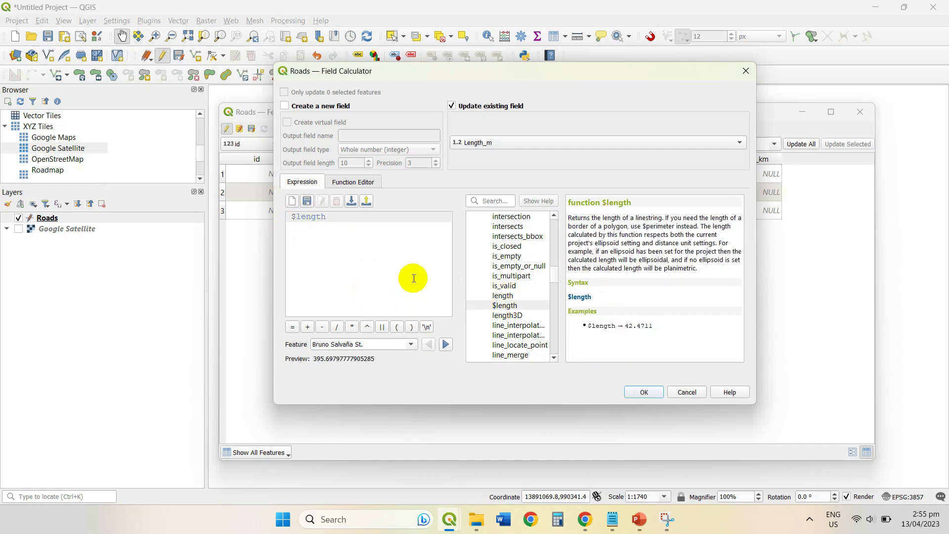
{"action": "left_click", "coordinate": [648, 394]}
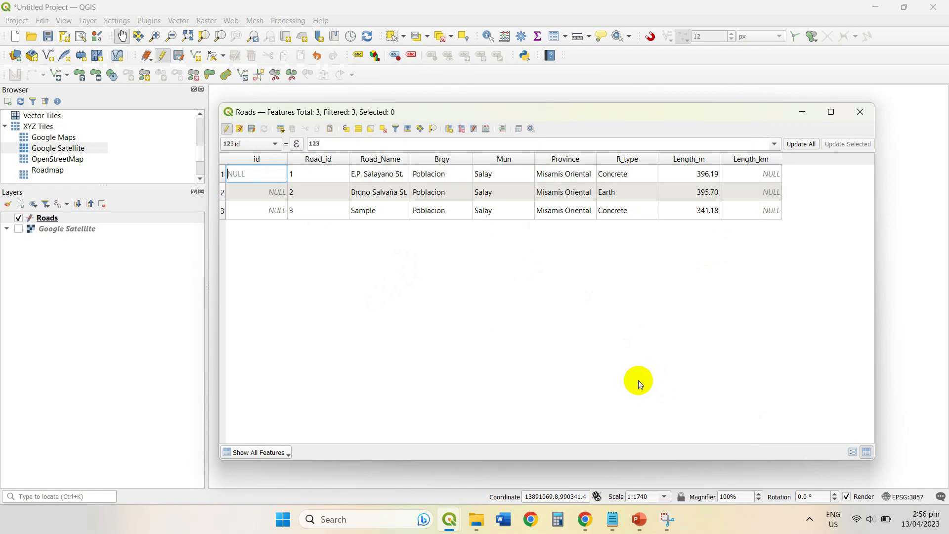
Reopen the field calculator for Roads and set it to update the existing field Length_km.
{"action": "left_click", "coordinate": [486, 129]}
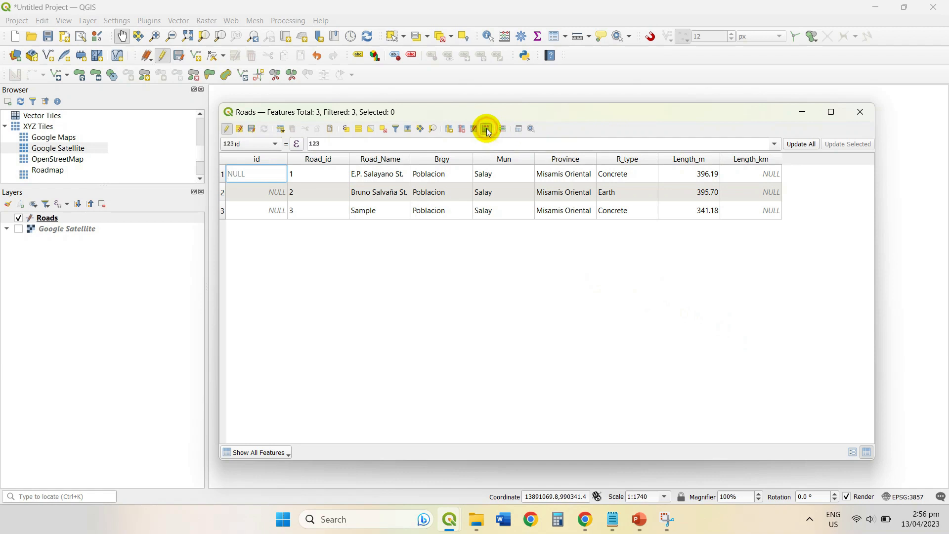
{"action": "left_click", "coordinate": [451, 104]}
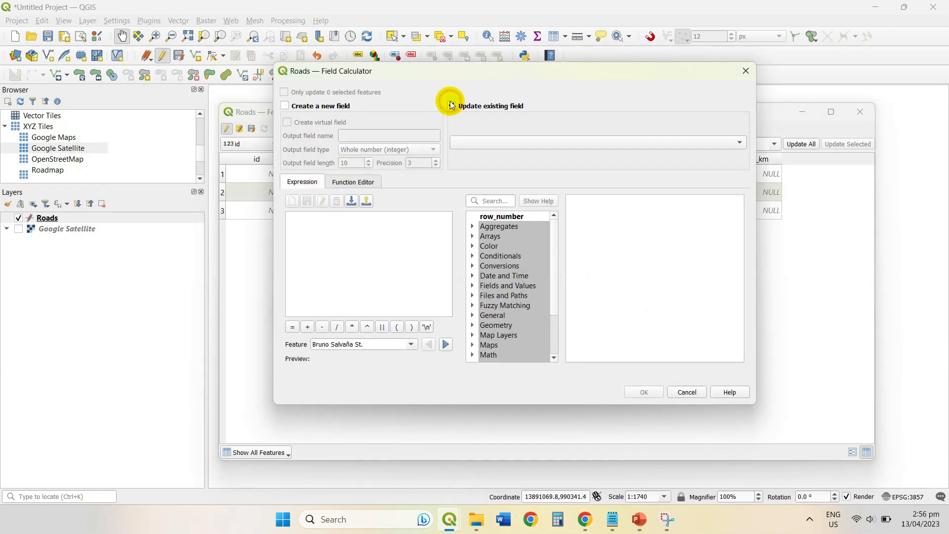
{"action": "left_click", "coordinate": [479, 142]}
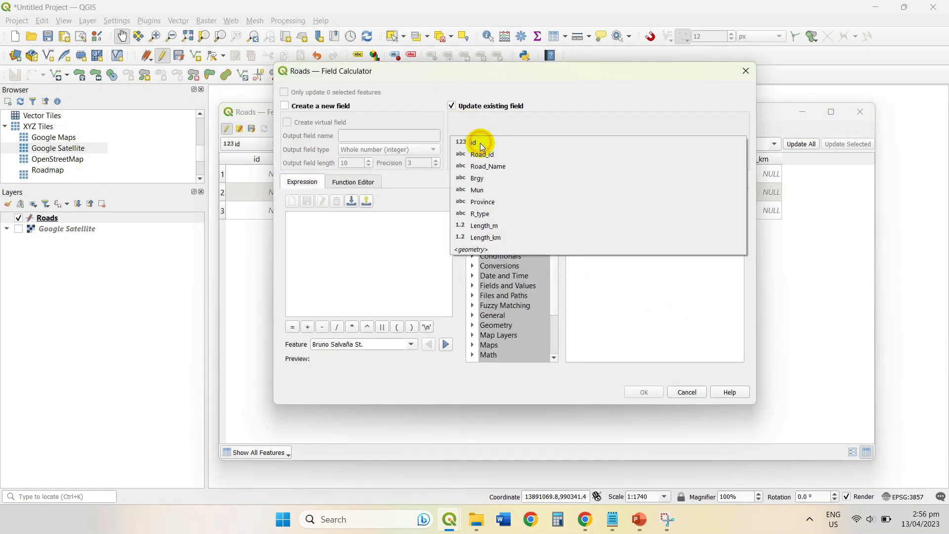
{"action": "left_click", "coordinate": [484, 238]}
Insert the $length function from the Geometry group into the expression for Length_km.
{"action": "scroll", "coordinate": [506, 301], "scroll_direction": "down", "scroll_amount": 2}
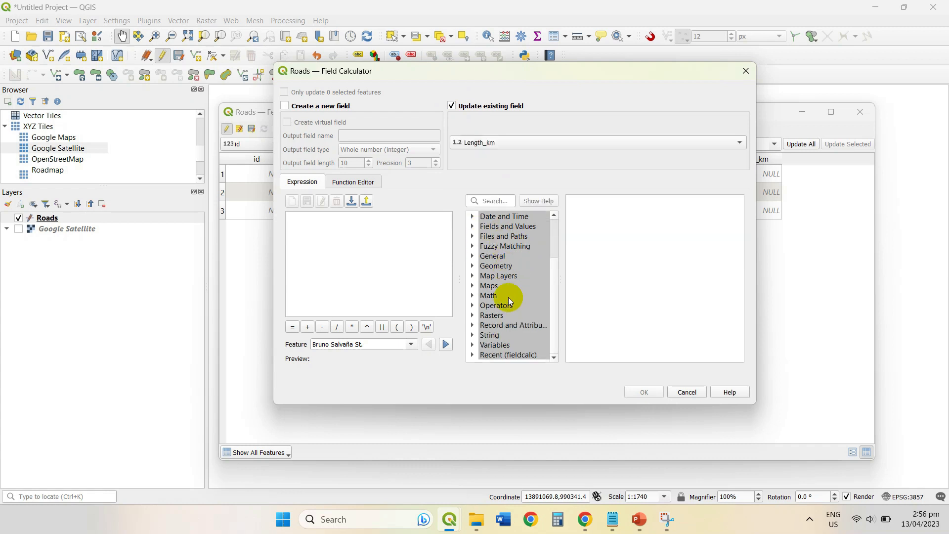
{"action": "left_click", "coordinate": [473, 266]}
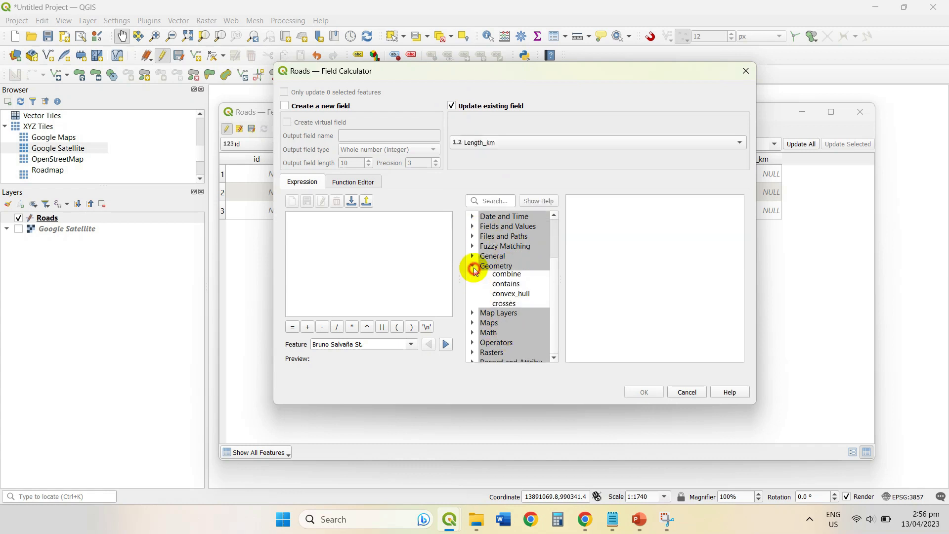
{"action": "scroll", "coordinate": [505, 305], "scroll_direction": "down", "scroll_amount": 5}
{"action": "scroll", "coordinate": [504, 306], "scroll_direction": "down", "scroll_amount": 5}
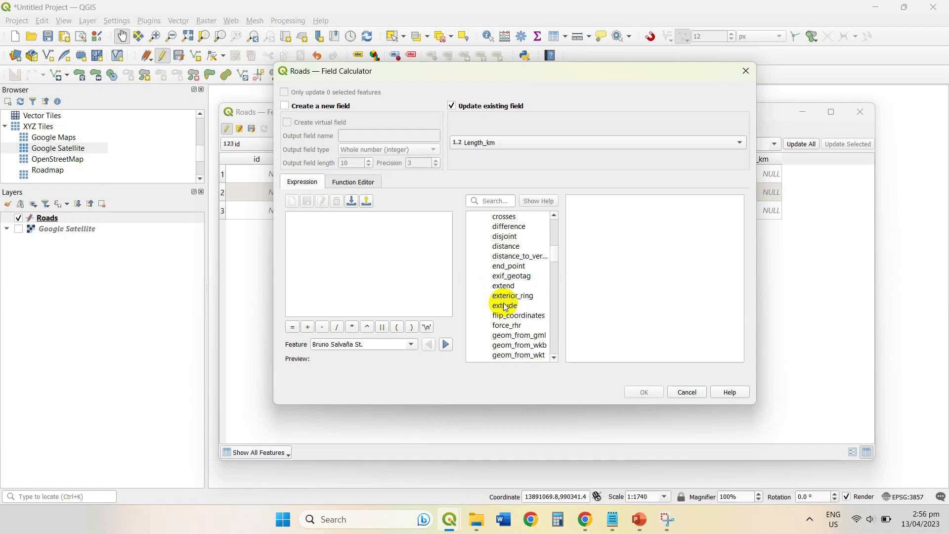
{"action": "scroll", "coordinate": [505, 306], "scroll_direction": "down", "scroll_amount": 3}
{"action": "scroll", "coordinate": [505, 307], "scroll_direction": "down", "scroll_amount": 2}
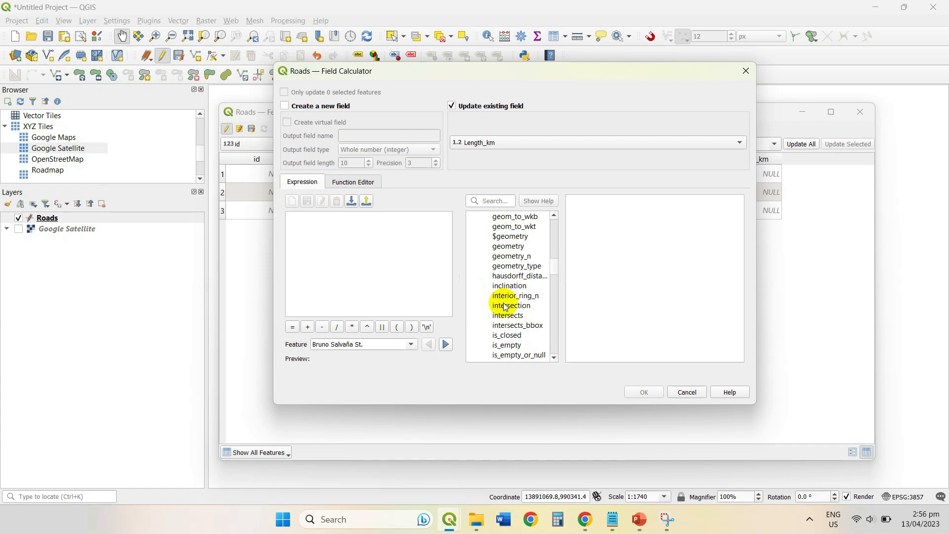
{"action": "scroll", "coordinate": [505, 307], "scroll_direction": "down", "scroll_amount": 1}
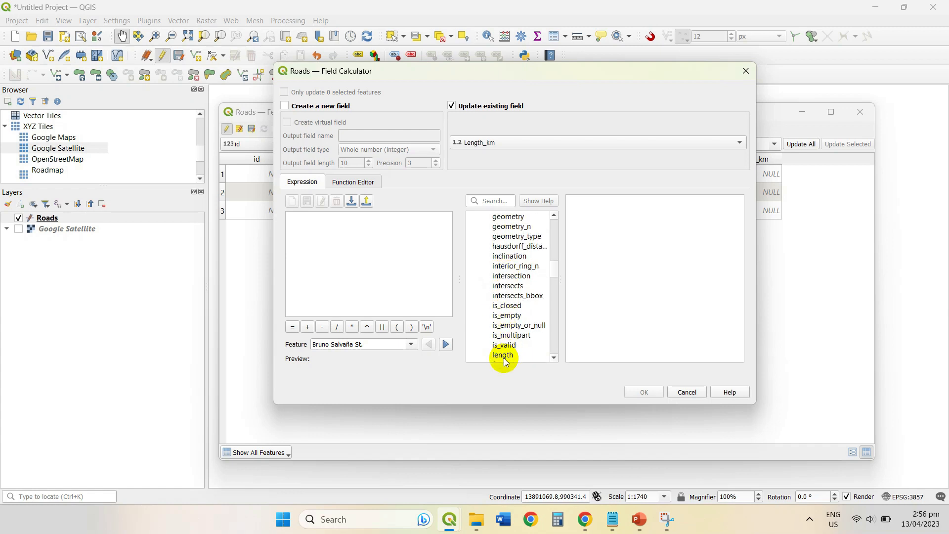
{"action": "scroll", "coordinate": [507, 351], "scroll_direction": "down", "scroll_amount": 1}
{"action": "double_click", "coordinate": [512, 335]}
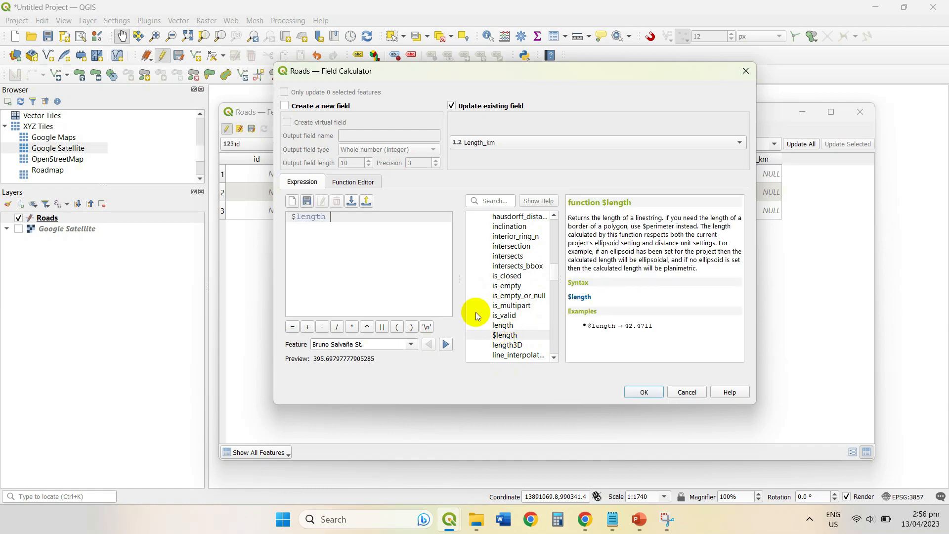
Complete the expression as $length / 1000 and run the calculation on Length_km.
{"action": "left_click", "coordinate": [335, 326]}
{"action": "type", "text": "1"}
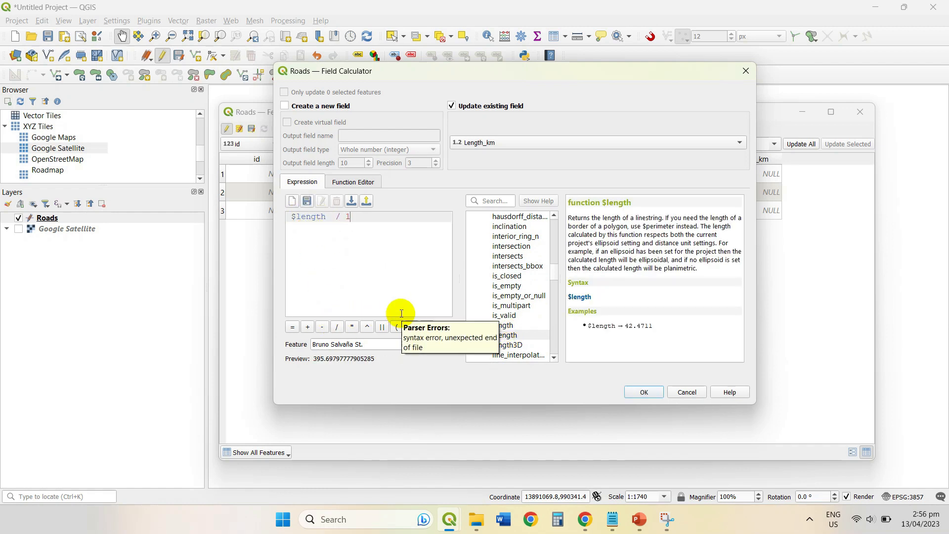
{"action": "type", "text": "000"}
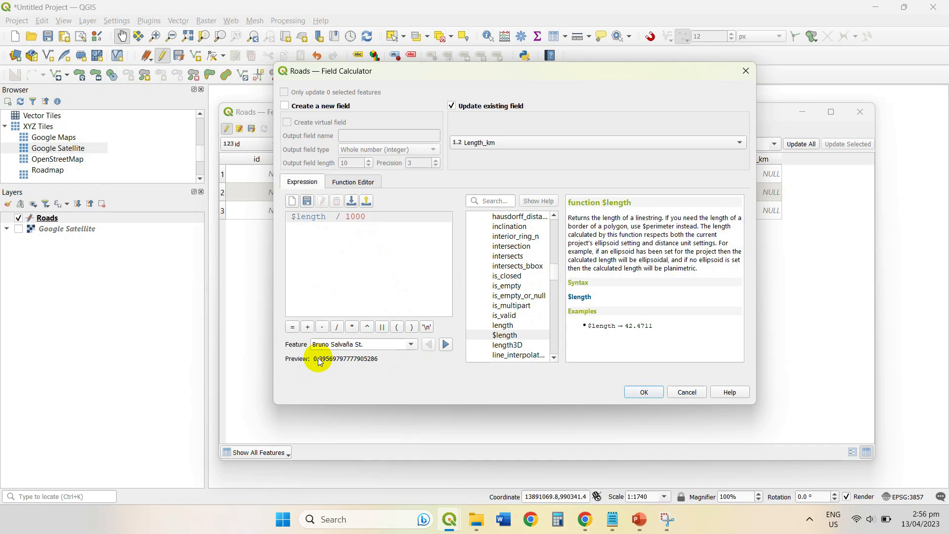
{"action": "left_click", "coordinate": [642, 392]}
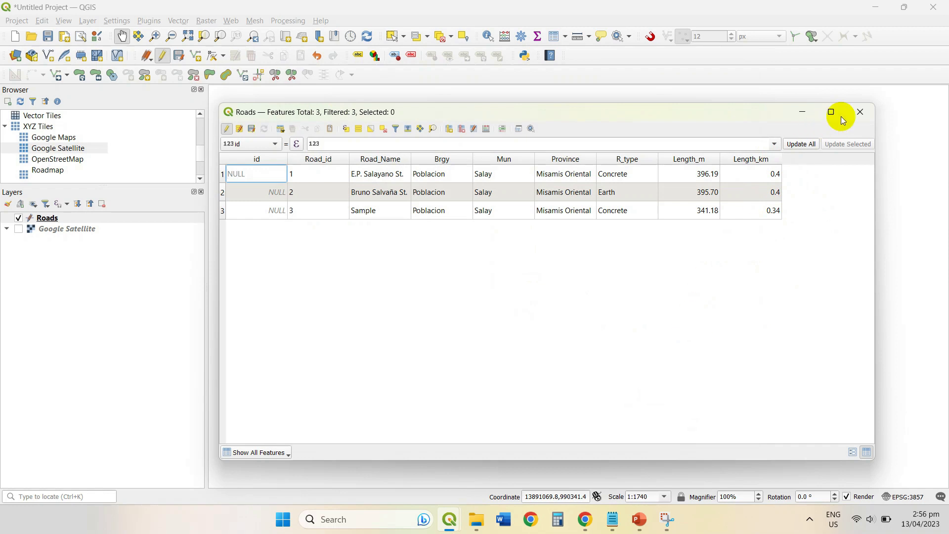
Close the Roads attribute table, then stop editing the layer and save its changes.
{"action": "left_click", "coordinate": [860, 112]}
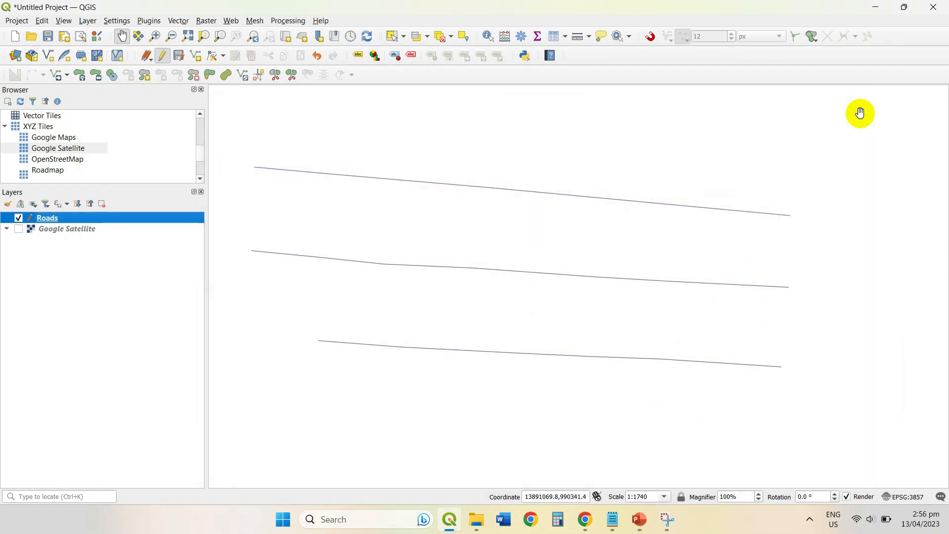
{"action": "scroll", "coordinate": [669, 256], "scroll_direction": "down", "scroll_amount": 3}
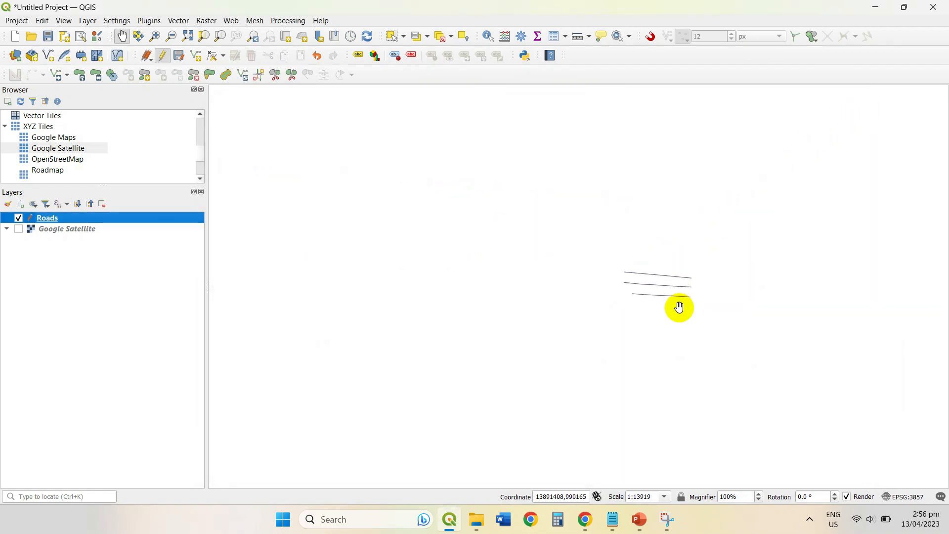
{"action": "left_click_drag", "start_coordinate": [679, 307], "coordinate": [525, 265]}
{"action": "scroll", "coordinate": [544, 242], "scroll_direction": "up", "scroll_amount": 2}
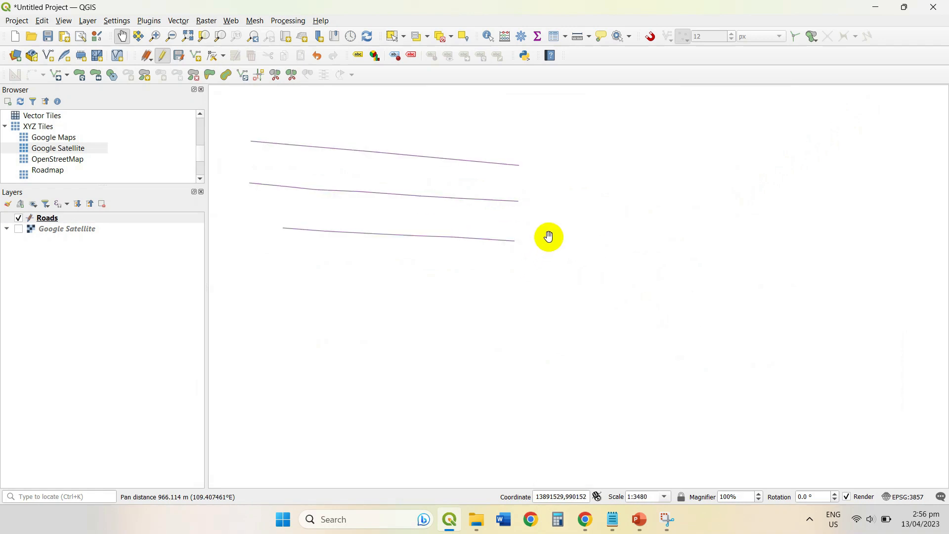
{"action": "left_click", "coordinate": [163, 55]}
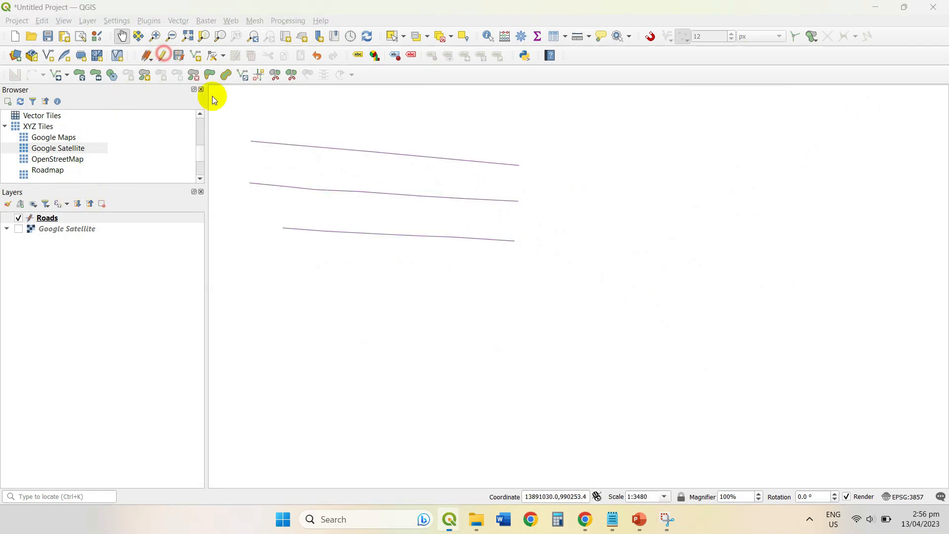
{"action": "left_click", "coordinate": [462, 263]}
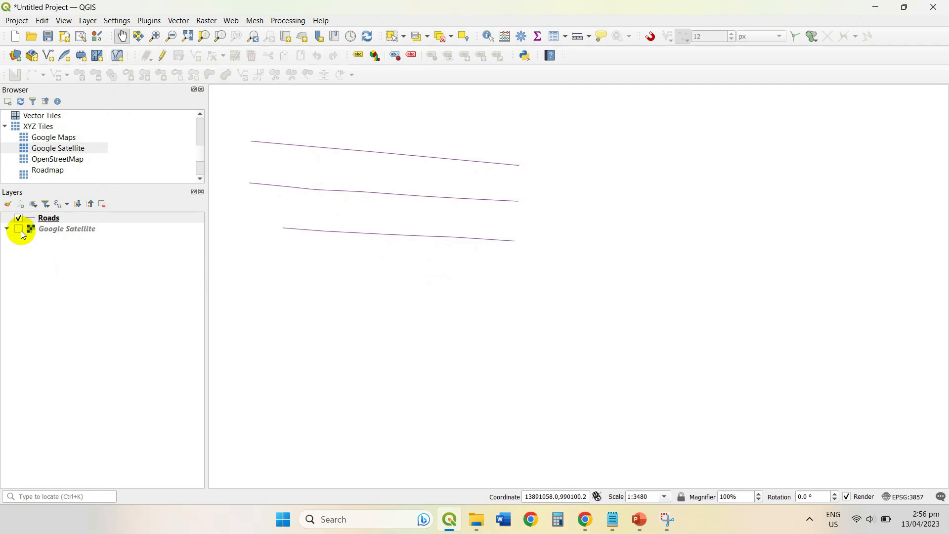
Show the Google Satellite layer again as the backdrop for the area east of the digitized roads.
{"action": "left_click", "coordinate": [21, 232]}
{"action": "scroll", "coordinate": [553, 296], "scroll_direction": "down", "scroll_amount": 1}
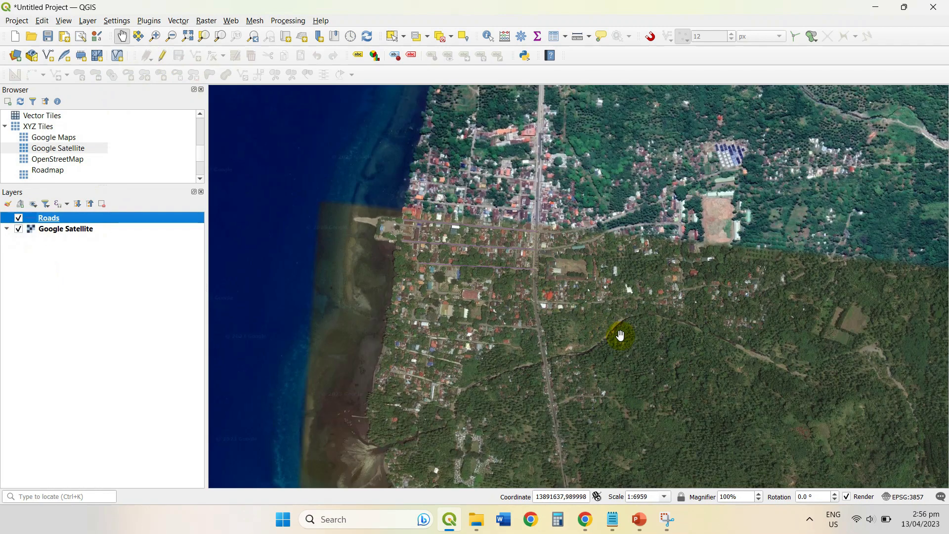
{"action": "left_click_drag", "start_coordinate": [618, 332], "coordinate": [491, 332]}
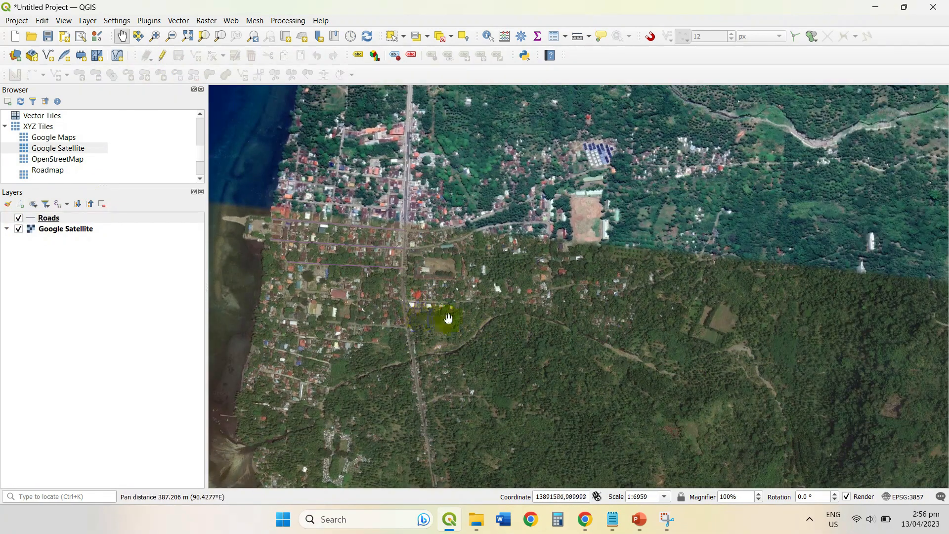
{"action": "left_click_drag", "start_coordinate": [502, 318], "coordinate": [443, 310]}
{"action": "scroll", "coordinate": [443, 310], "scroll_direction": "up", "scroll_amount": 1}
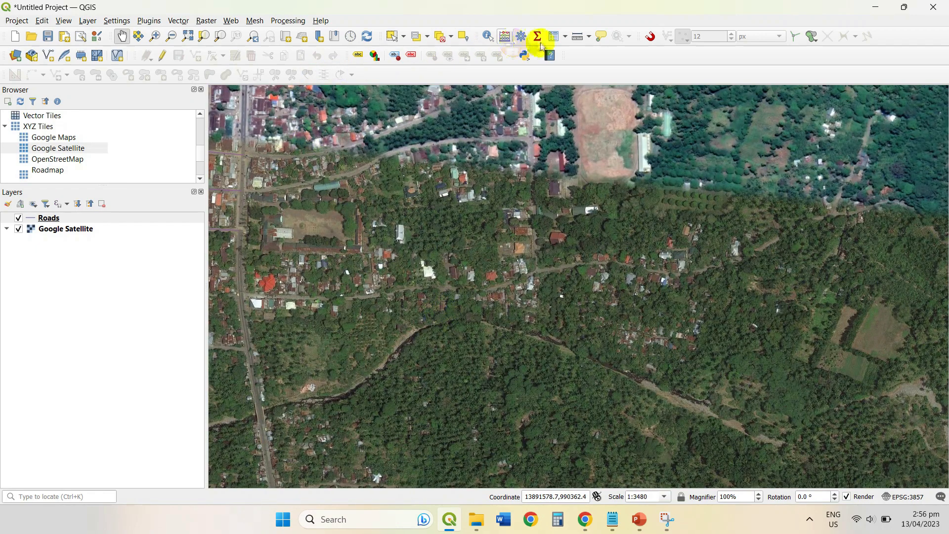
Start editing the Roads layer and trace a new line from the main north-south road eastward along the winding village road.
{"action": "left_click", "coordinate": [163, 55]}
{"action": "left_click", "coordinate": [197, 58]}
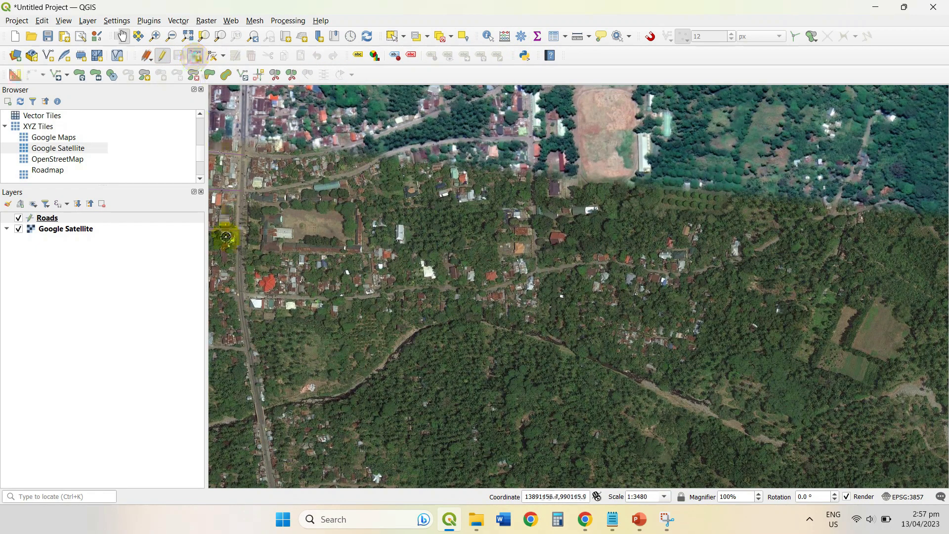
{"action": "left_click", "coordinate": [243, 294]}
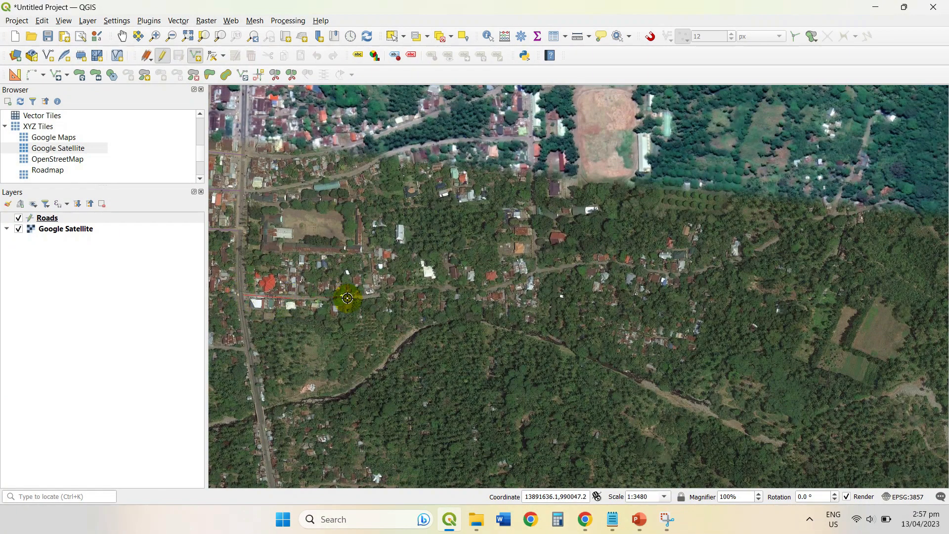
{"action": "left_click", "coordinate": [404, 292]}
{"action": "left_click", "coordinate": [475, 290]}
{"action": "left_click", "coordinate": [530, 274]}
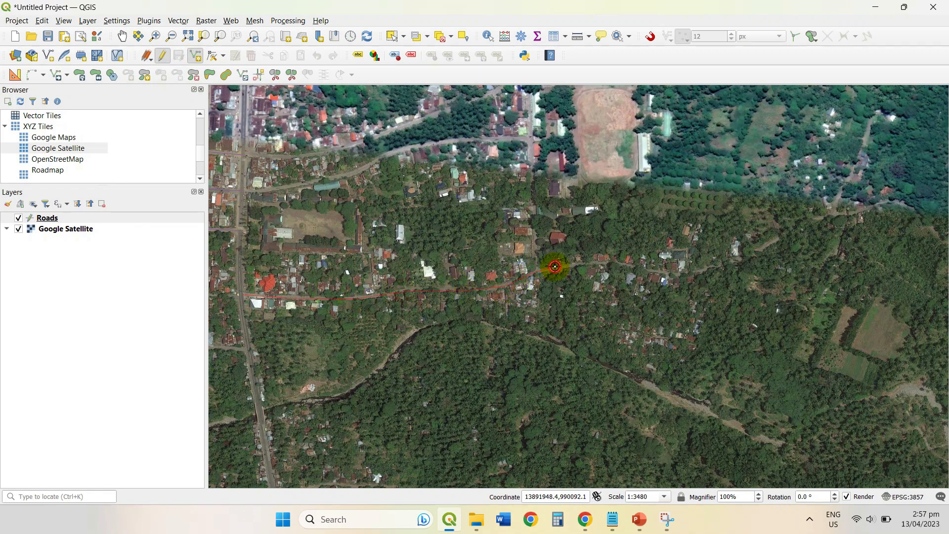
{"action": "left_click", "coordinate": [595, 262]}
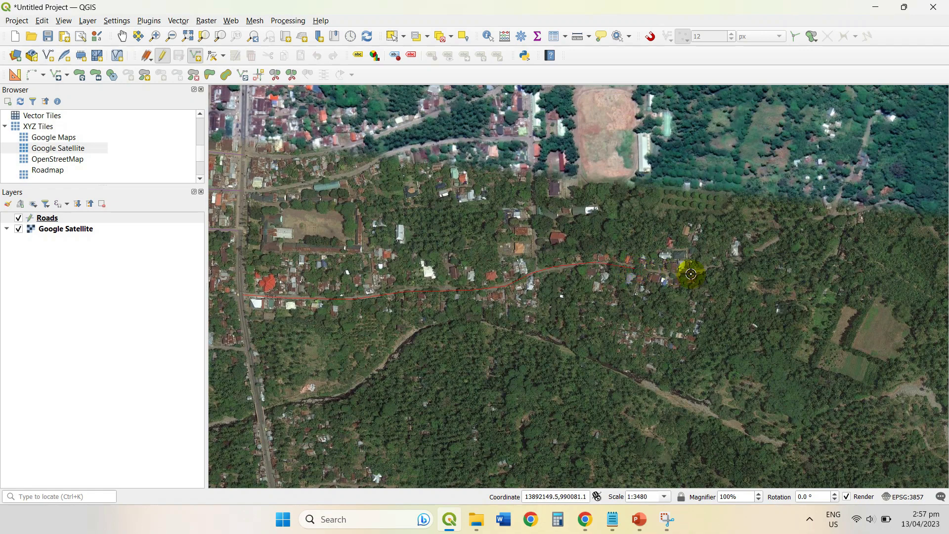
{"action": "left_click", "coordinate": [735, 261]}
{"action": "left_click", "coordinate": [782, 237]}
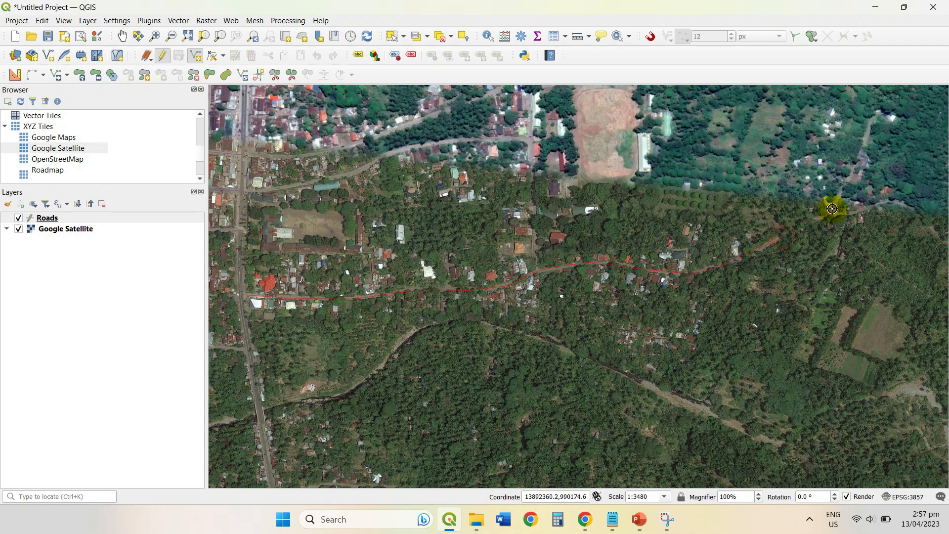
{"action": "left_click", "coordinate": [834, 214]}
Continue the new road line farther east along the edge of the darker imagery and finish it there.
{"action": "left_click_drag", "start_coordinate": [809, 239], "coordinate": [513, 260]}
{"action": "left_click", "coordinate": [572, 228]}
{"action": "left_click", "coordinate": [596, 218]}
{"action": "left_click", "coordinate": [622, 234]}
{"action": "left_click", "coordinate": [654, 252]}
{"action": "left_click", "coordinate": [680, 256]}
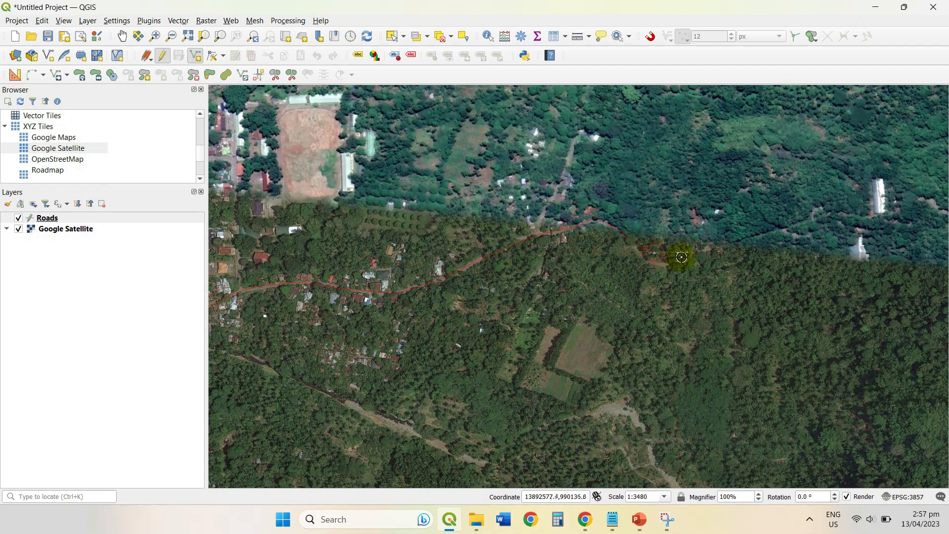
{"action": "right_click", "coordinate": [746, 239]}
Give the new road Road_id 4, Road_Name Sample2, Brgy Poblacion, Mun Salay, Province Misamis Oriental and R_type Concrete, and accept the attributes.
{"action": "left_click", "coordinate": [390, 217]}
{"action": "type", "text": "4"}
{"action": "left_click", "coordinate": [368, 238]}
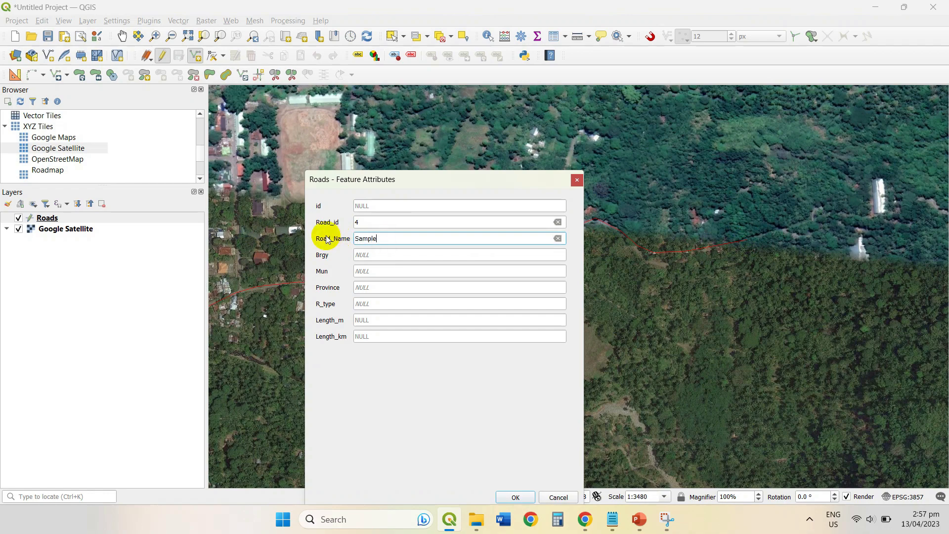
{"action": "left_click", "coordinate": [376, 252]}
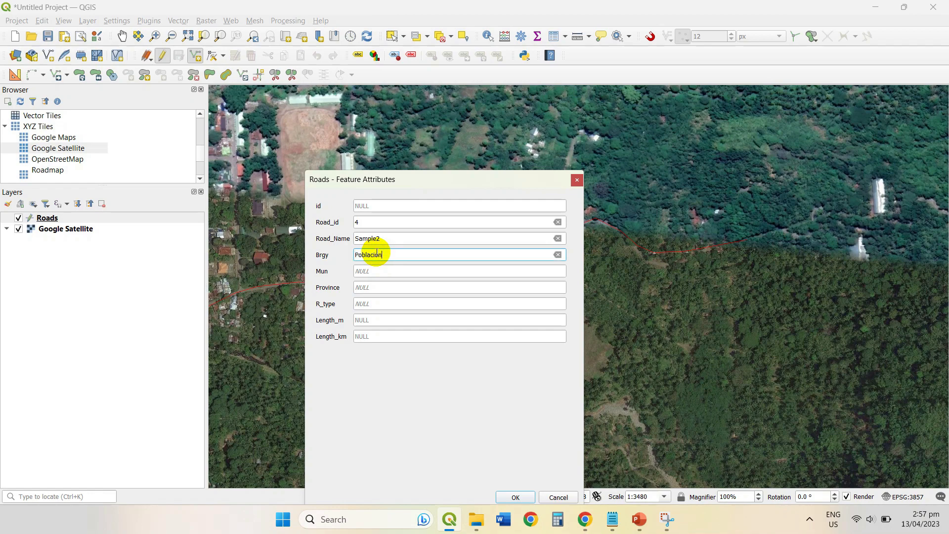
{"action": "left_click", "coordinate": [371, 268]}
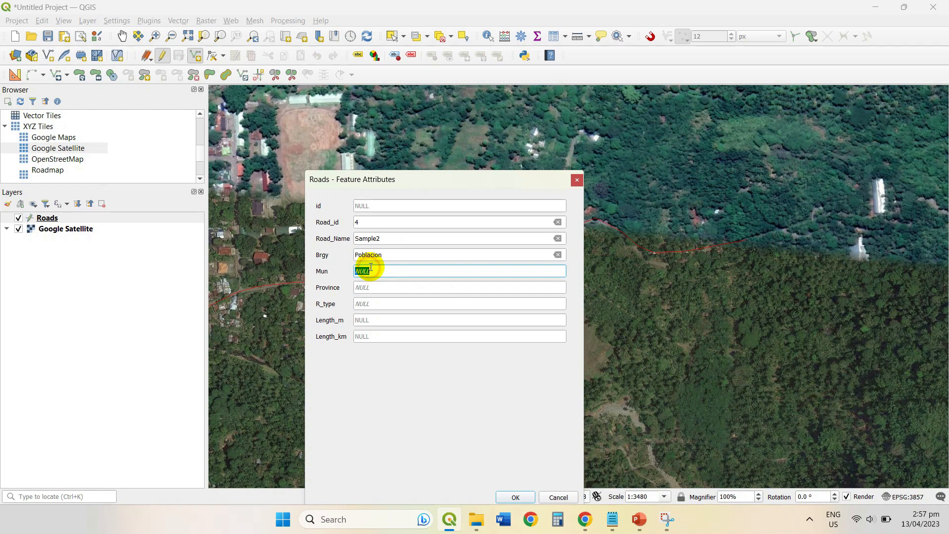
{"action": "left_click", "coordinate": [385, 280]}
{"action": "left_click", "coordinate": [380, 286]}
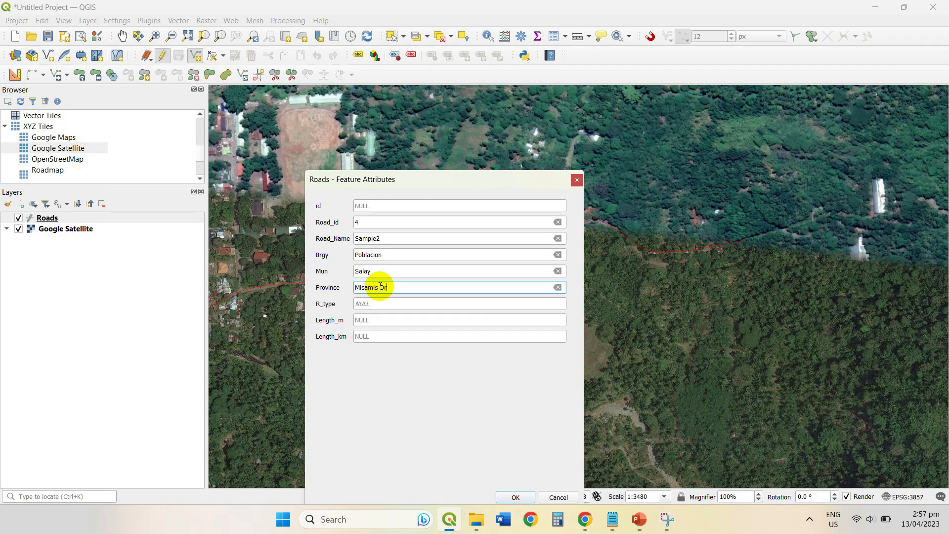
{"action": "type", "text": "Misamis Oriental"}
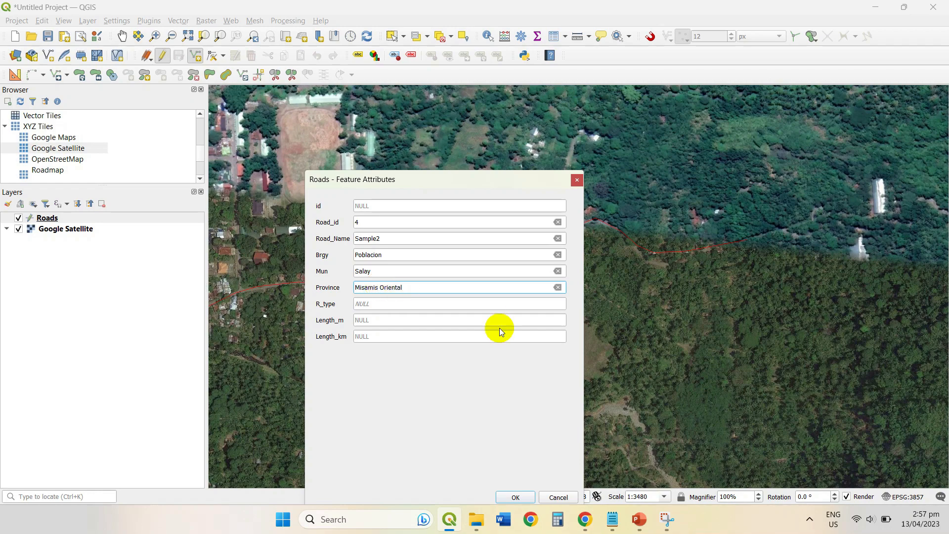
{"action": "left_click", "coordinate": [401, 302]}
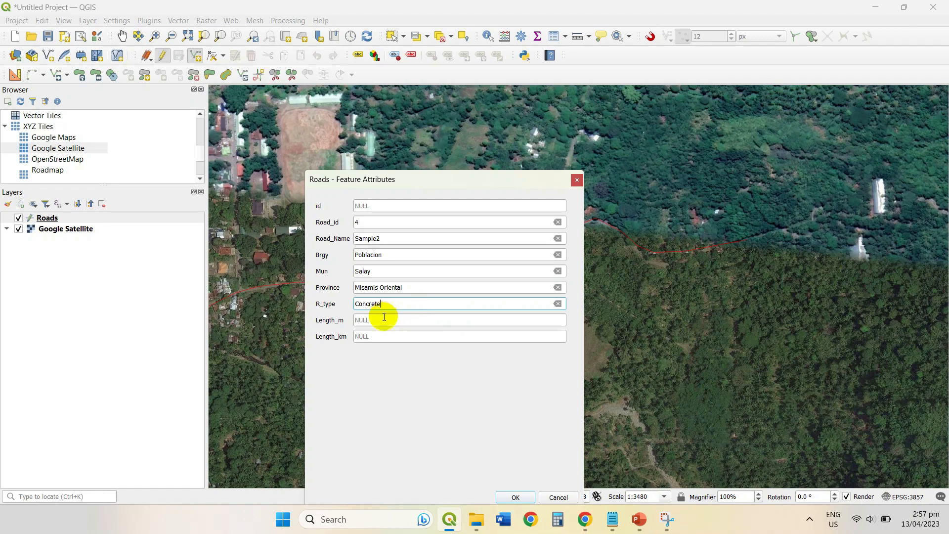
{"action": "left_click", "coordinate": [514, 495]}
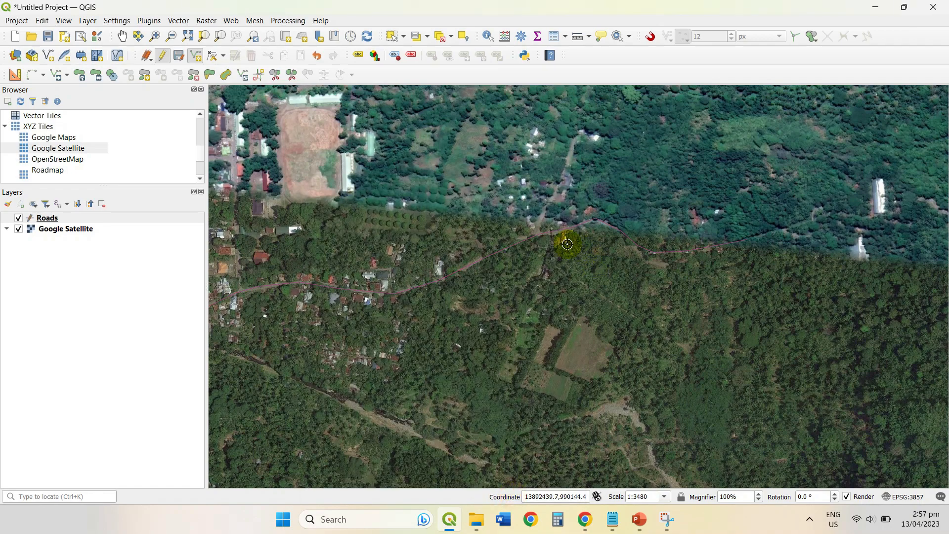
Hide the Google Satellite layer, then stop editing Roads and save the new line.
{"action": "scroll", "coordinate": [540, 254], "scroll_direction": "down", "scroll_amount": 2}
{"action": "scroll", "coordinate": [466, 270], "scroll_direction": "up", "scroll_amount": 1}
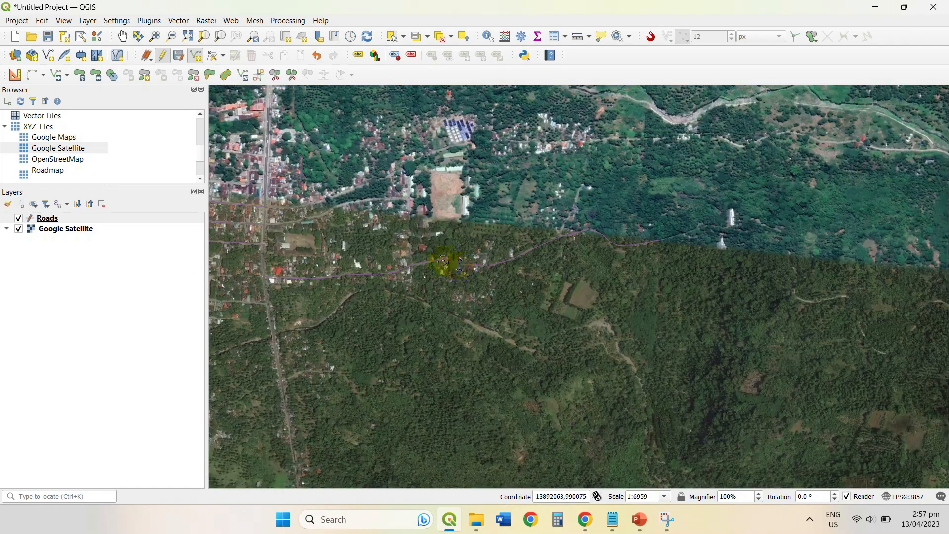
{"action": "left_click", "coordinate": [17, 229]}
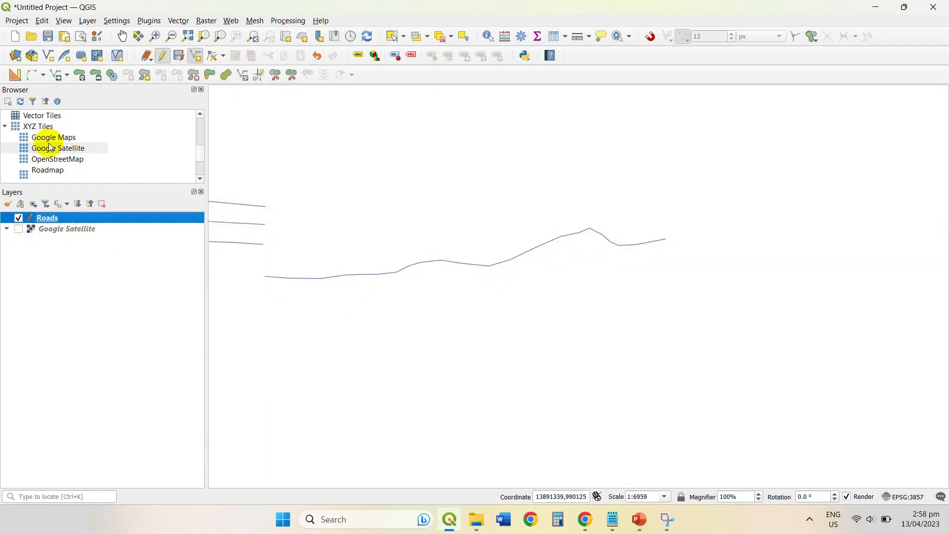
{"action": "left_click", "coordinate": [162, 57]}
{"action": "left_click", "coordinate": [460, 267]}
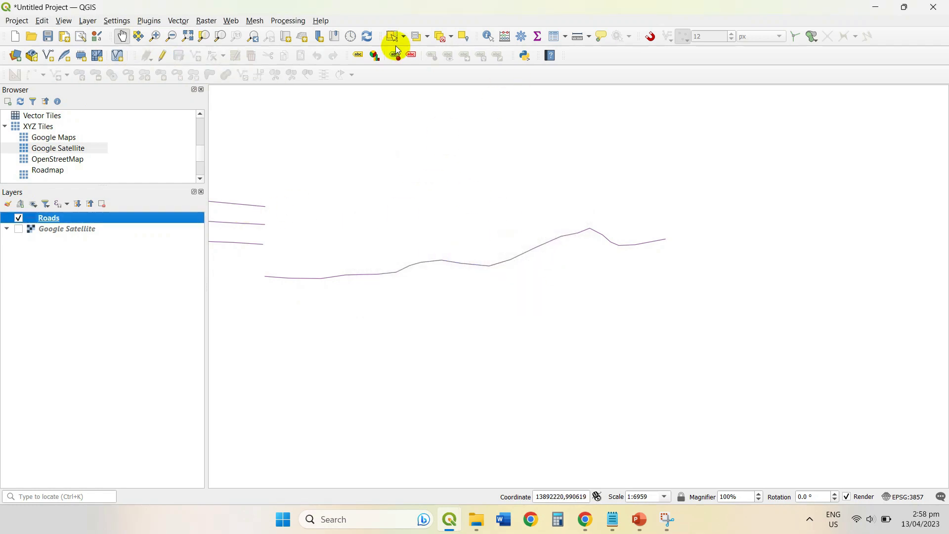
Make the Roads attribute table editable and set the field calculator to update the existing Length_m field.
{"action": "left_click", "coordinate": [553, 35]}
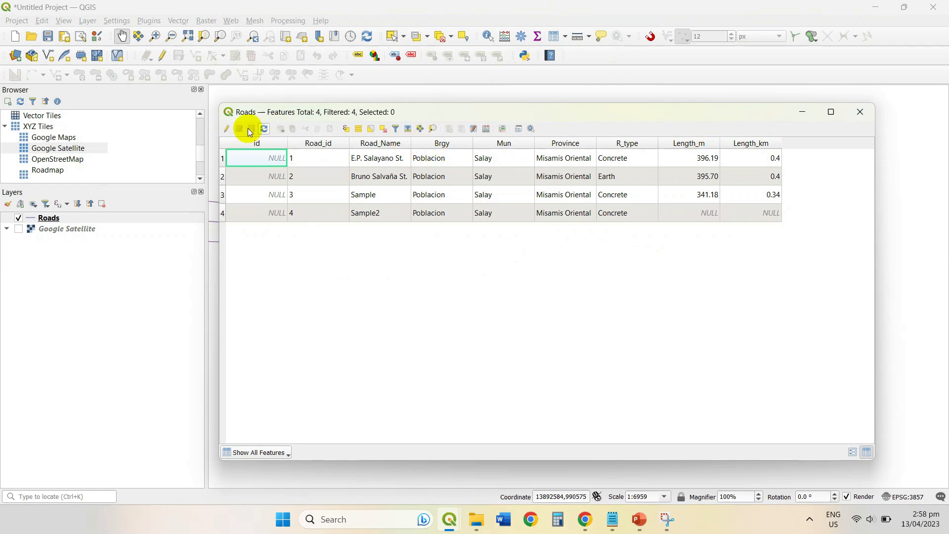
{"action": "left_click", "coordinate": [227, 130]}
{"action": "left_click", "coordinate": [484, 130]}
{"action": "left_click_drag", "start_coordinate": [585, 75], "coordinate": [537, 75]}
{"action": "left_click", "coordinate": [404, 106]}
{"action": "left_click", "coordinate": [431, 143]}
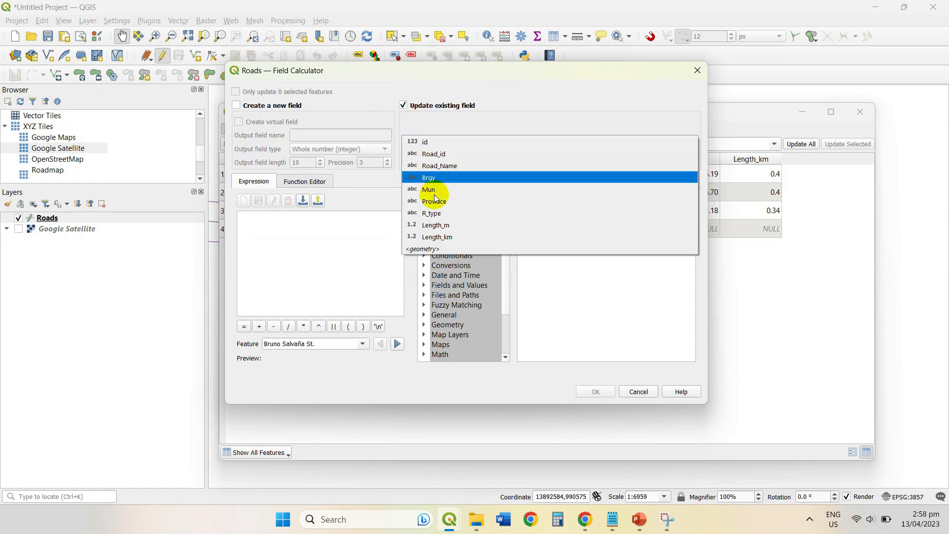
{"action": "left_click", "coordinate": [438, 226]}
Insert the $length function from the Geometry group as the expression and run the calculation on Length_m.
{"action": "scroll", "coordinate": [447, 302], "scroll_direction": "down", "scroll_amount": 2}
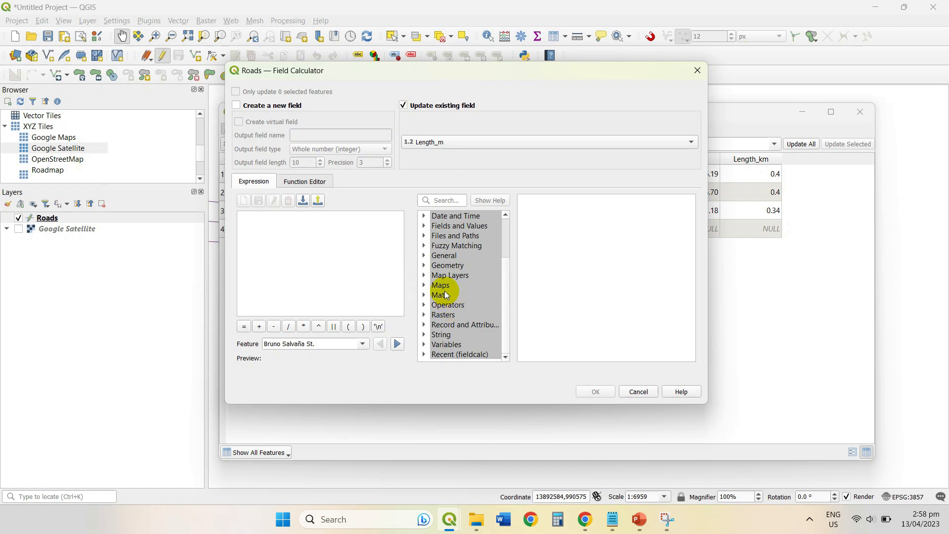
{"action": "left_click", "coordinate": [423, 265]}
{"action": "scroll", "coordinate": [452, 290], "scroll_direction": "down", "scroll_amount": 12}
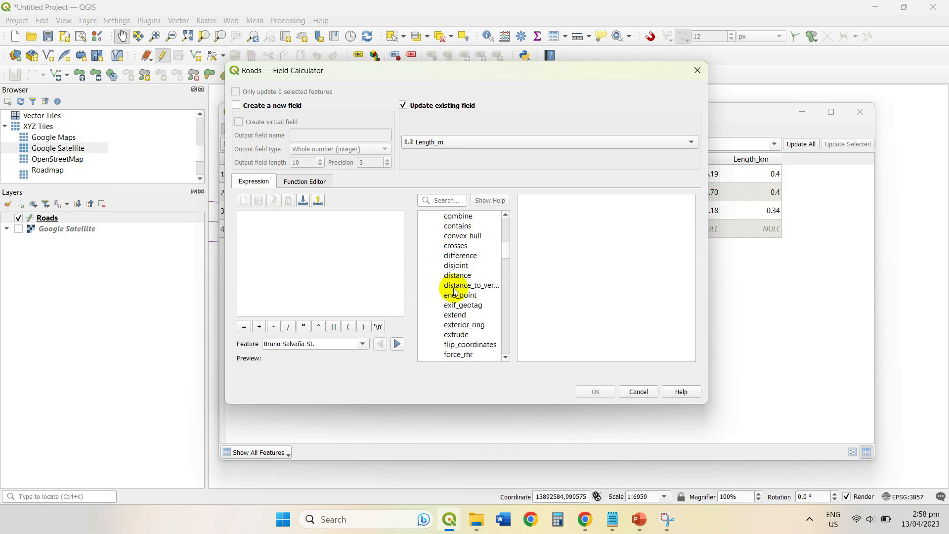
{"action": "scroll", "coordinate": [454, 292], "scroll_direction": "down", "scroll_amount": 6}
{"action": "scroll", "coordinate": [455, 312], "scroll_direction": "down", "scroll_amount": 2}
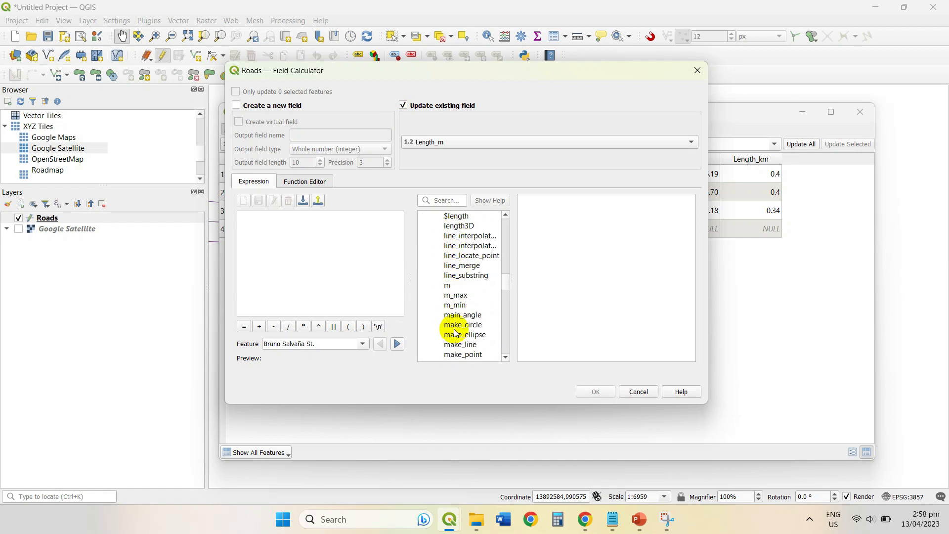
{"action": "double_click", "coordinate": [457, 216]}
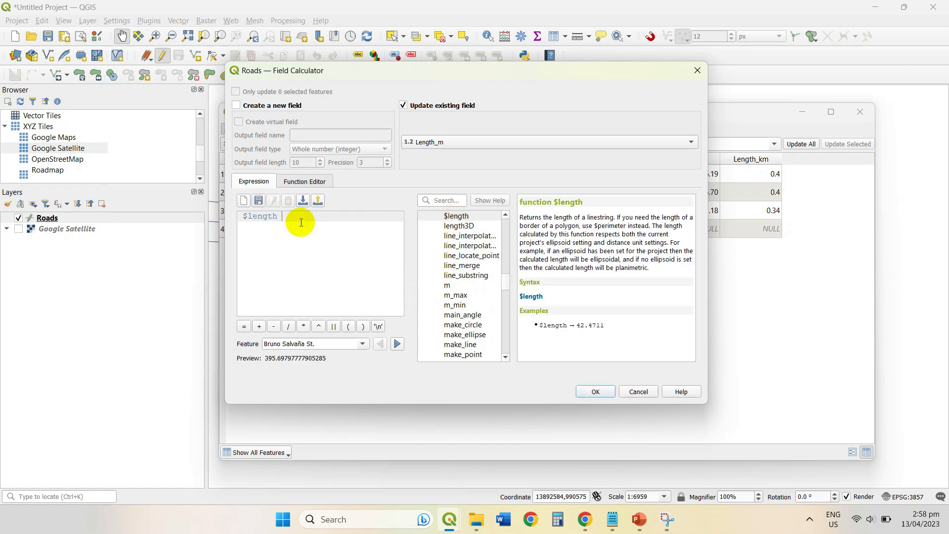
{"action": "left_click", "coordinate": [595, 391]}
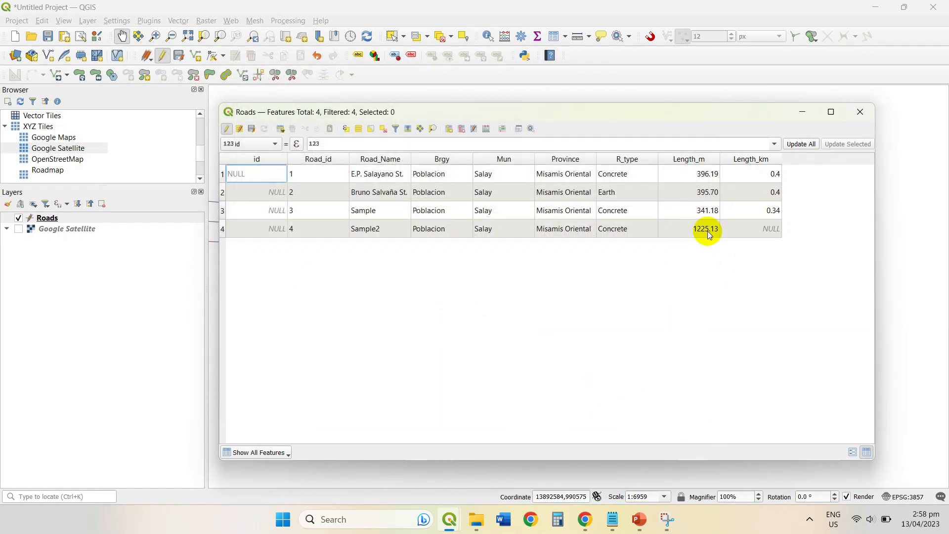
Reopen the field calculator and set it to update the existing Length_km field.
{"action": "left_click", "coordinate": [485, 128]}
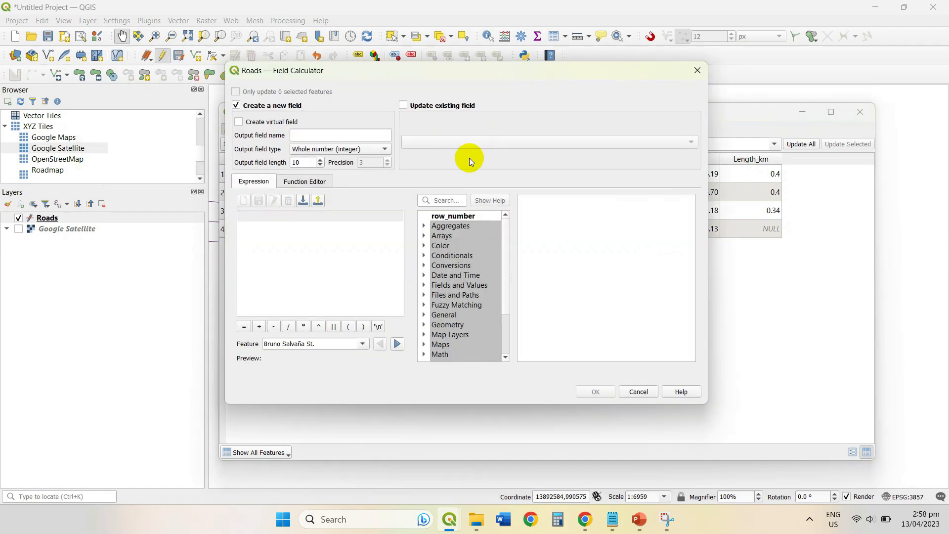
{"action": "left_click", "coordinate": [403, 105]}
{"action": "left_click", "coordinate": [429, 141]}
{"action": "left_click", "coordinate": [425, 235]}
Build the expression $length / 1000 using the Geometry group's $length function and run the calculation on Length_km.
{"action": "scroll", "coordinate": [455, 315], "scroll_direction": "down", "scroll_amount": 2}
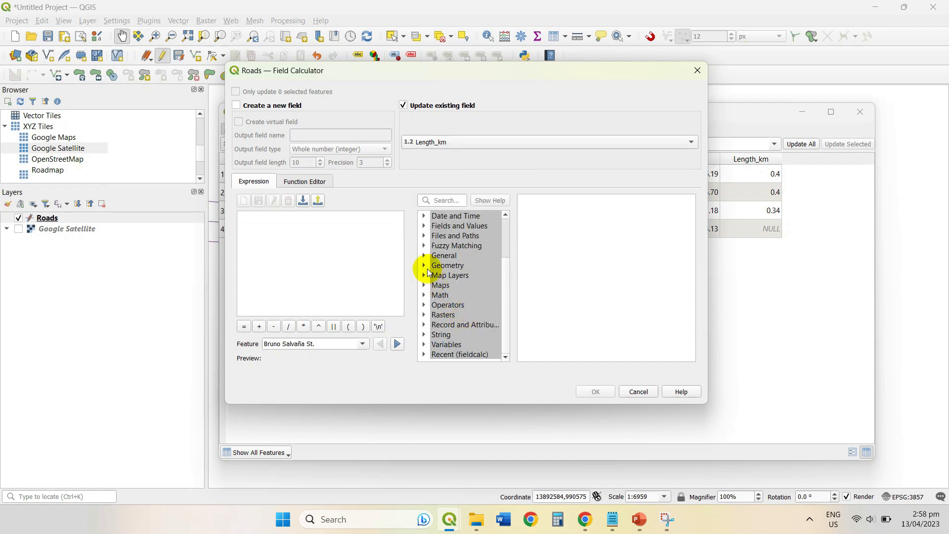
{"action": "left_click", "coordinate": [426, 266]}
{"action": "scroll", "coordinate": [472, 310], "scroll_direction": "down", "scroll_amount": 17}
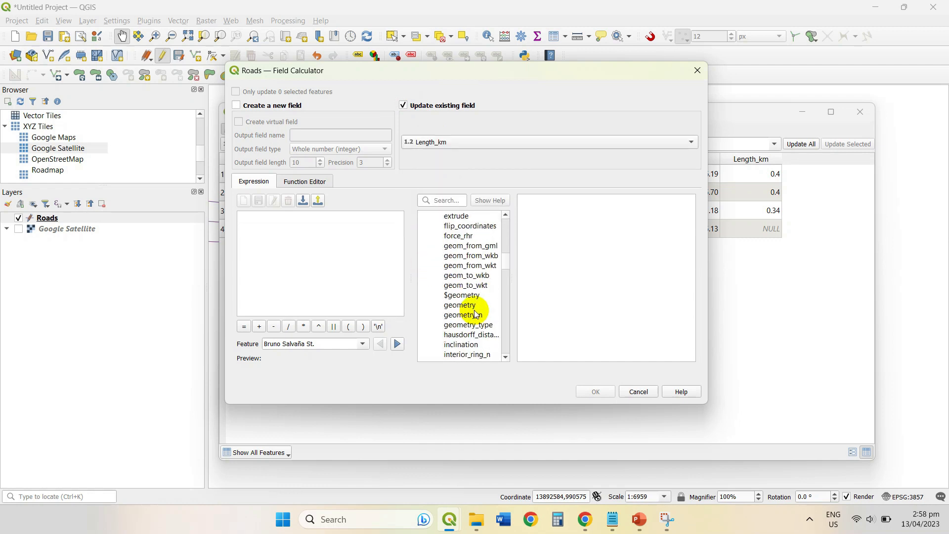
{"action": "double_click", "coordinate": [455, 335]}
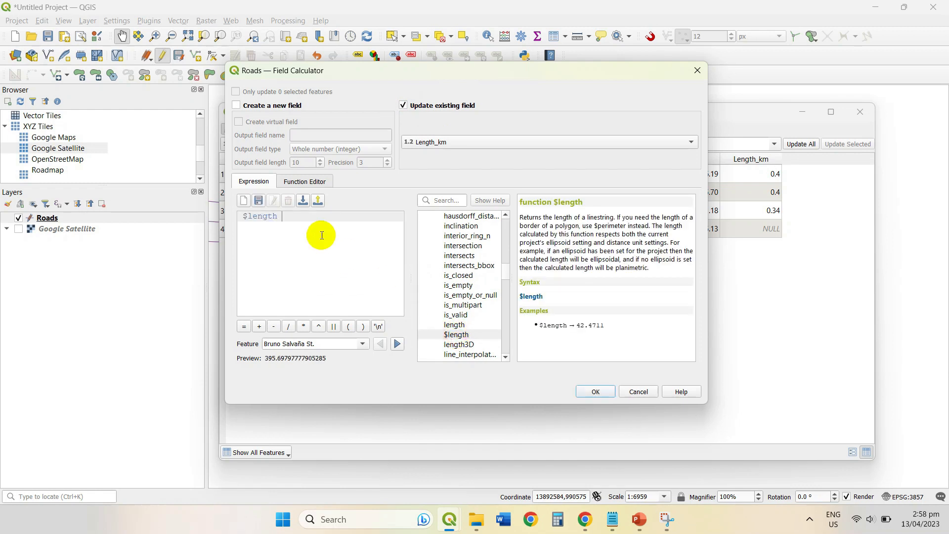
{"action": "left_click", "coordinate": [289, 328]}
{"action": "type", "text": "1000"}
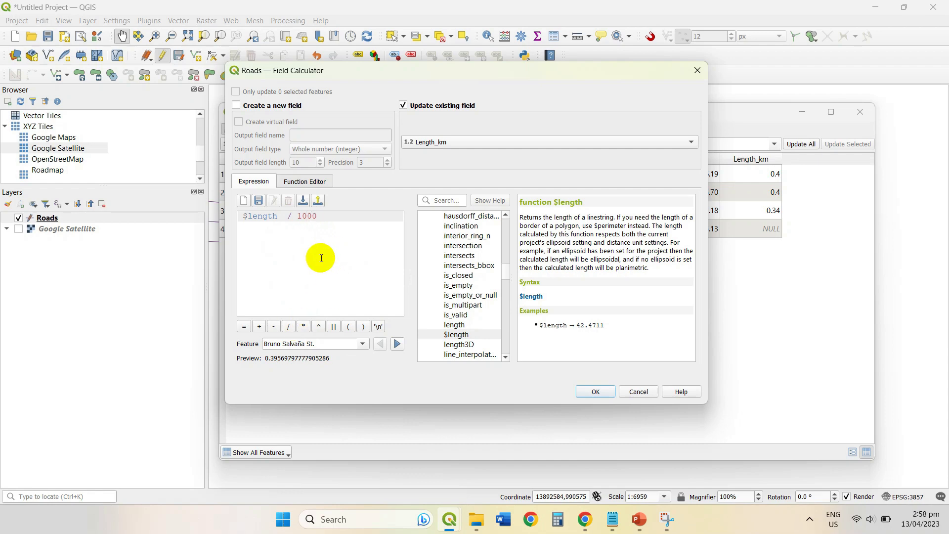
{"action": "left_click", "coordinate": [596, 390]}
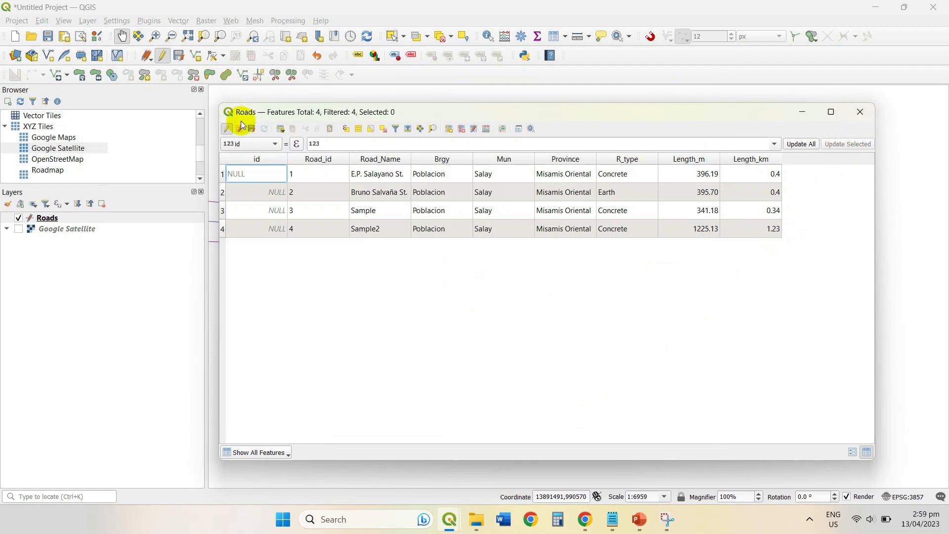
Stop editing Roads, save the calculated lengths and close the attribute table.
{"action": "left_click", "coordinate": [227, 129]}
{"action": "left_click", "coordinate": [460, 265]}
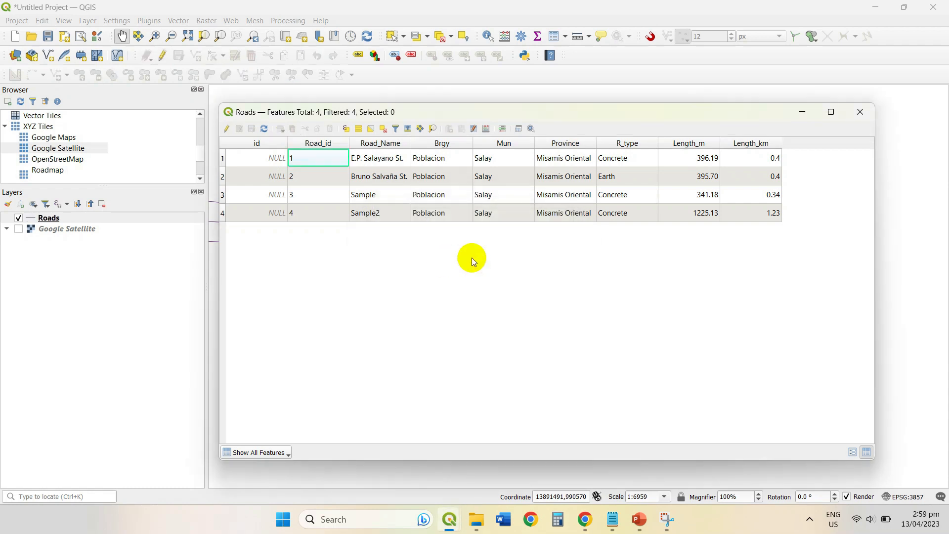
{"action": "left_click", "coordinate": [860, 111]}
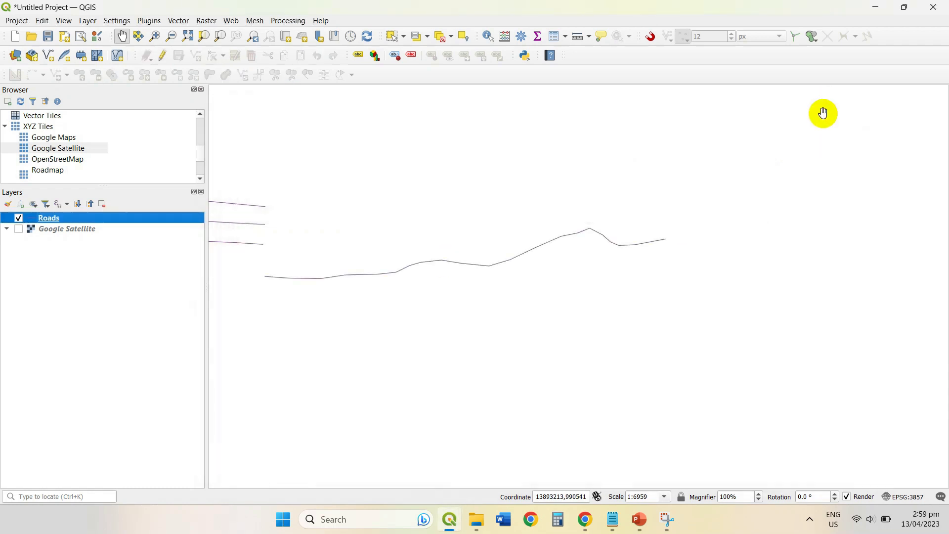
{"action": "left_click", "coordinate": [590, 37]}
{"action": "left_click", "coordinate": [606, 54]}
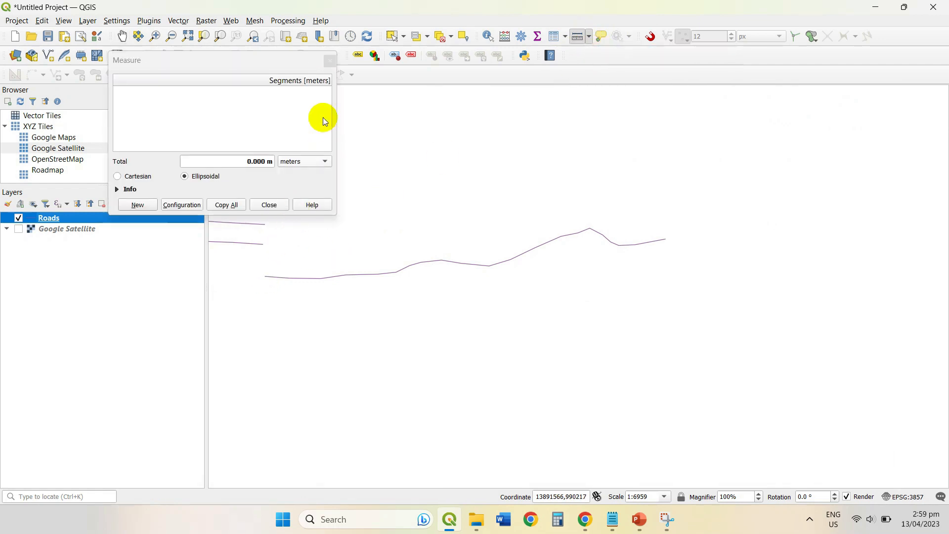
{"action": "left_click", "coordinate": [330, 59]}
Enable snapping and set the project's snapping tolerance to 25 px for vertices on all layers.
{"action": "left_click", "coordinate": [650, 37]}
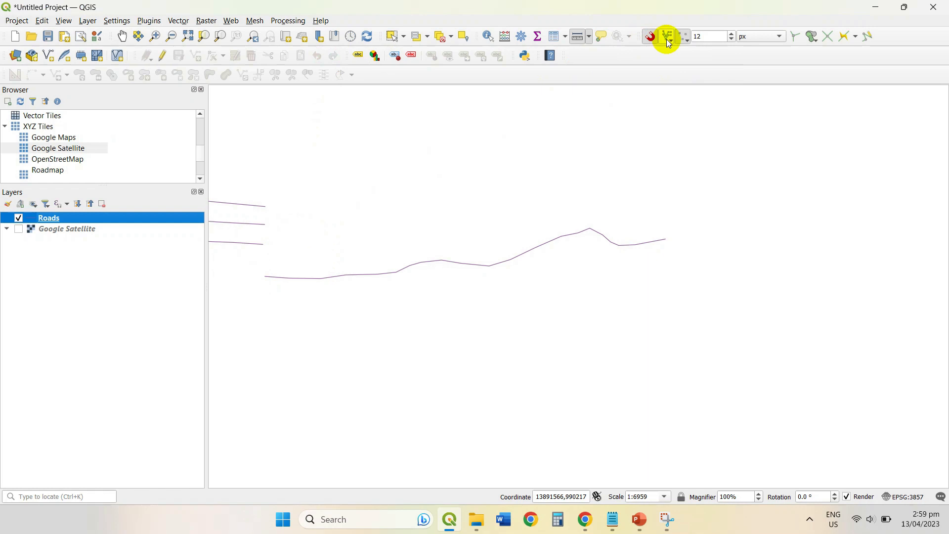
{"action": "left_click", "coordinate": [668, 38]}
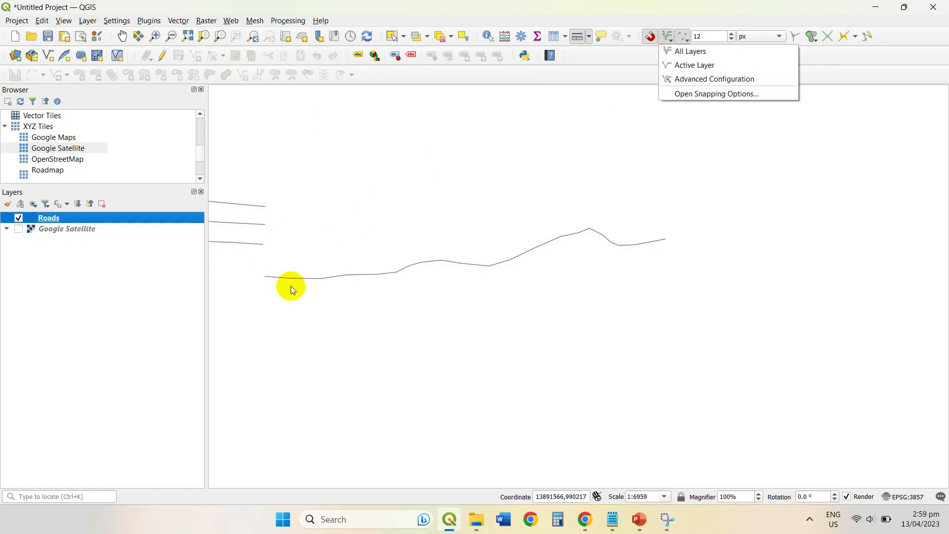
{"action": "left_click", "coordinate": [682, 93]}
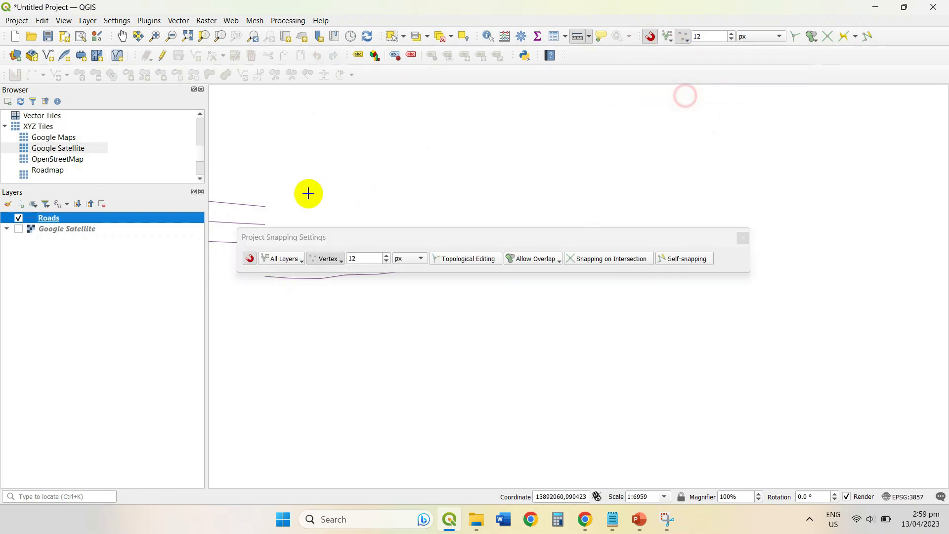
{"action": "left_click_drag", "start_coordinate": [362, 257], "coordinate": [314, 257]}
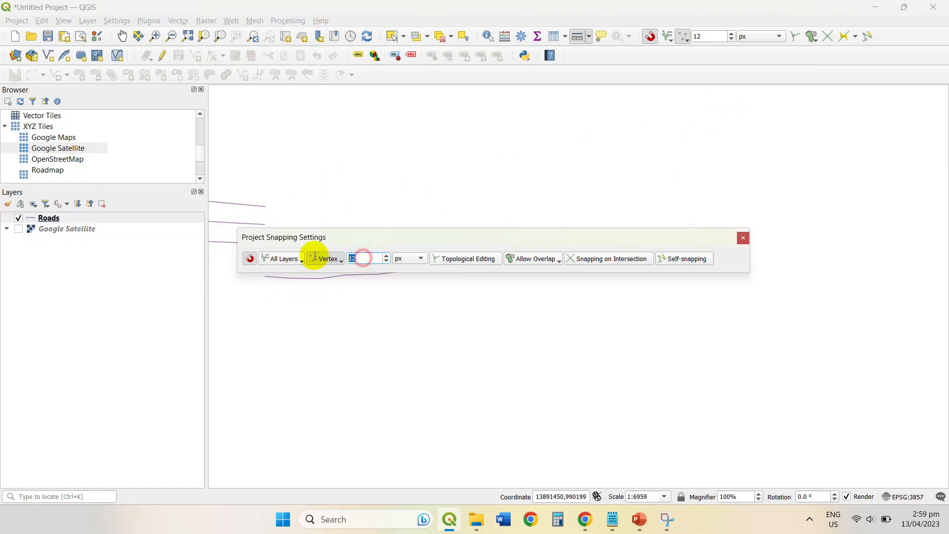
{"action": "type", "text": "25"}
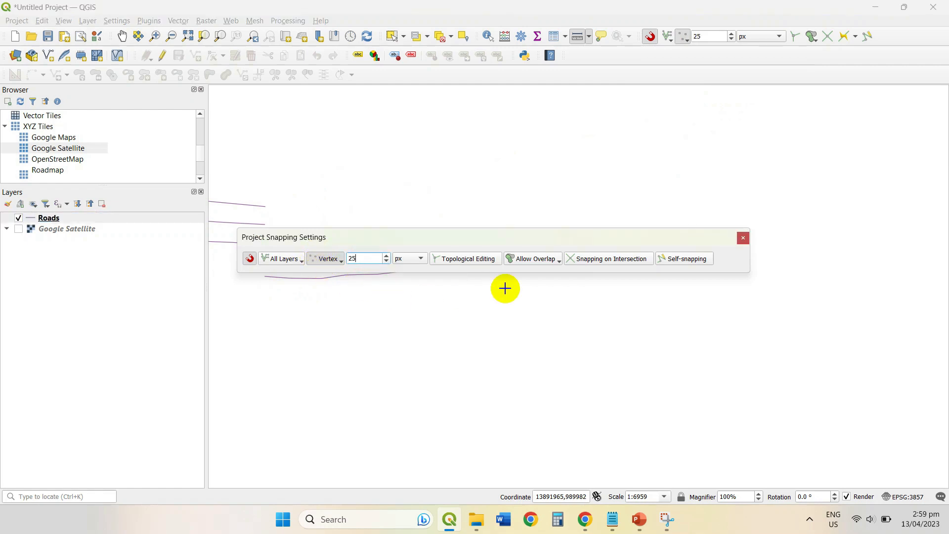
{"action": "left_click", "coordinate": [742, 237]}
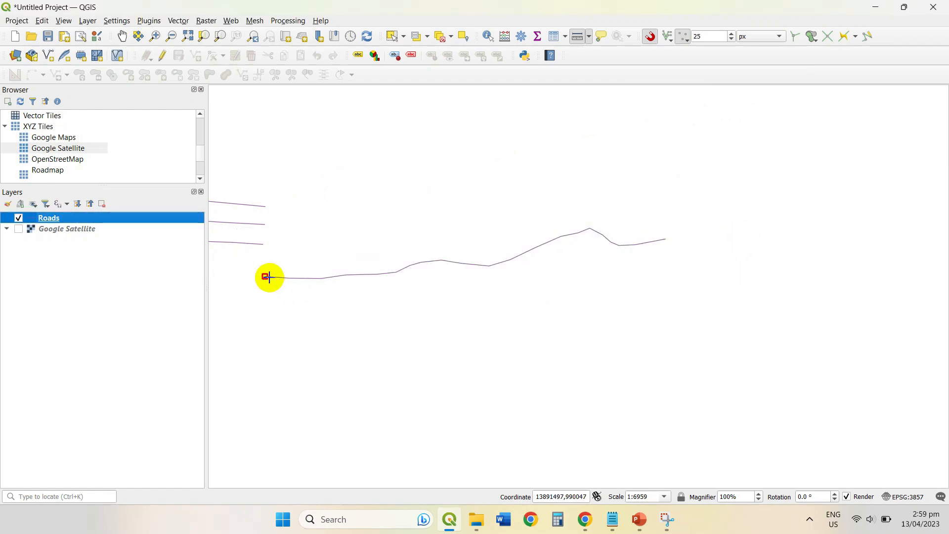
Measure the length of the long winding road line with Measure Line, snapping to each vertex from its west end to its east end.
{"action": "left_click", "coordinate": [589, 36]}
{"action": "left_click", "coordinate": [593, 52]}
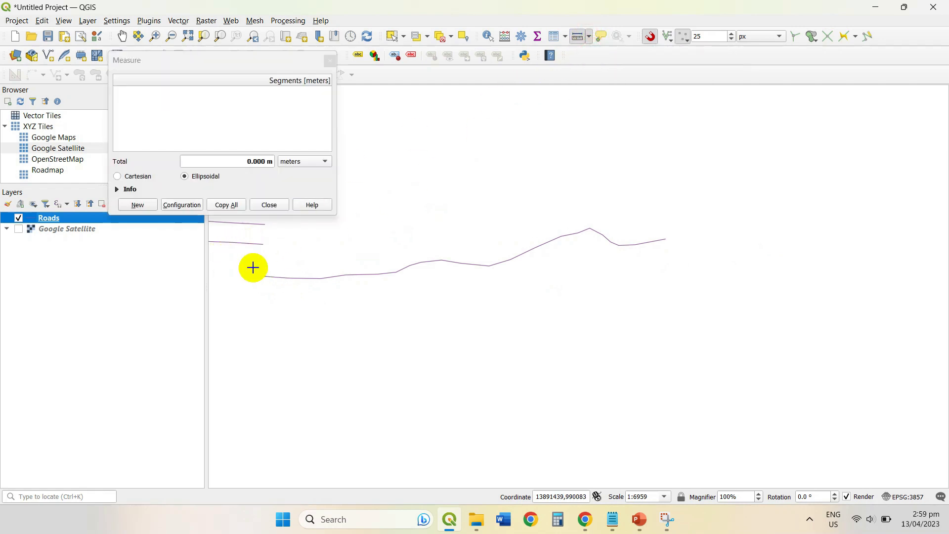
{"action": "left_click", "coordinate": [265, 276]}
{"action": "left_click", "coordinate": [297, 280]}
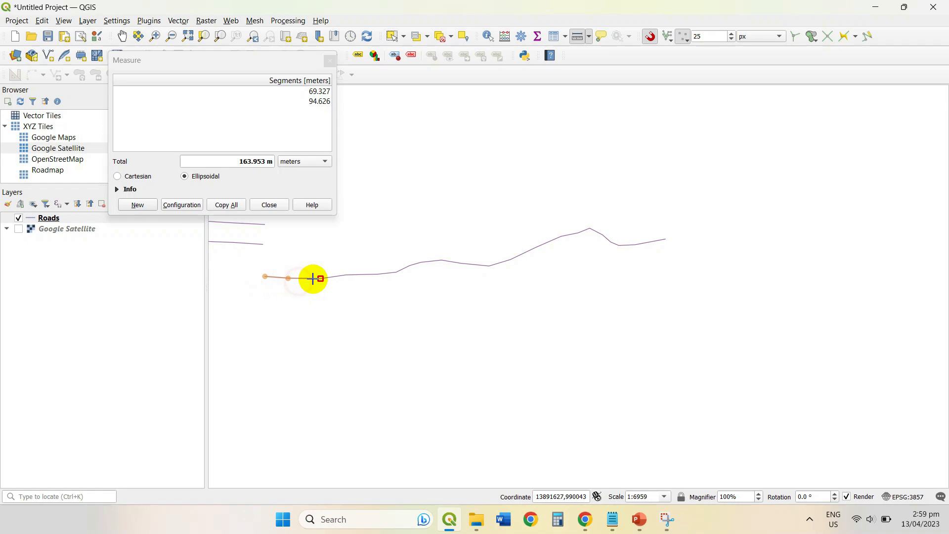
{"action": "left_click", "coordinate": [377, 273]}
{"action": "left_click", "coordinate": [396, 271]}
{"action": "left_click", "coordinate": [412, 265]}
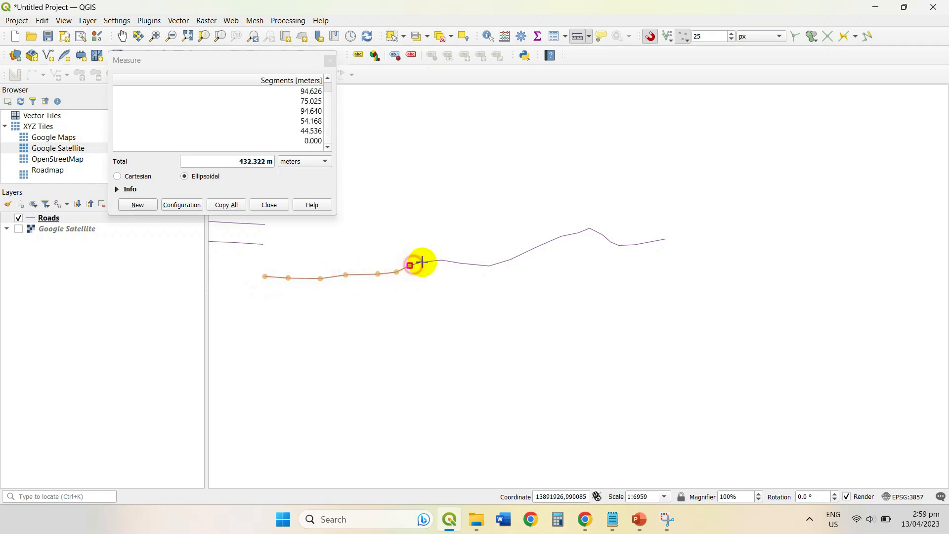
{"action": "left_click", "coordinate": [419, 262]}
{"action": "left_click", "coordinate": [441, 259]}
{"action": "left_click", "coordinate": [460, 263]}
{"action": "left_click", "coordinate": [490, 270]}
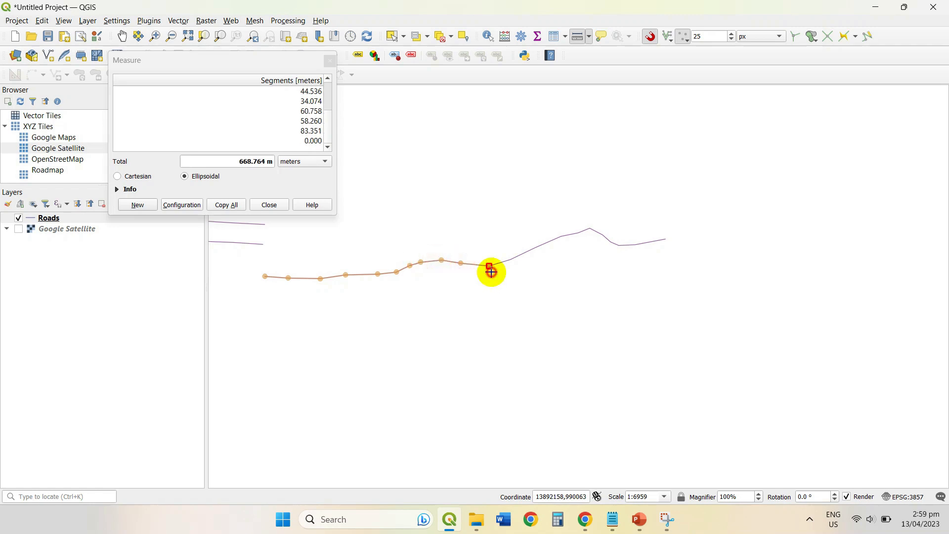
{"action": "left_click", "coordinate": [510, 260]}
{"action": "left_click", "coordinate": [535, 247]}
{"action": "left_click", "coordinate": [561, 236]}
{"action": "left_click", "coordinate": [577, 232]}
{"action": "left_click", "coordinate": [588, 228]}
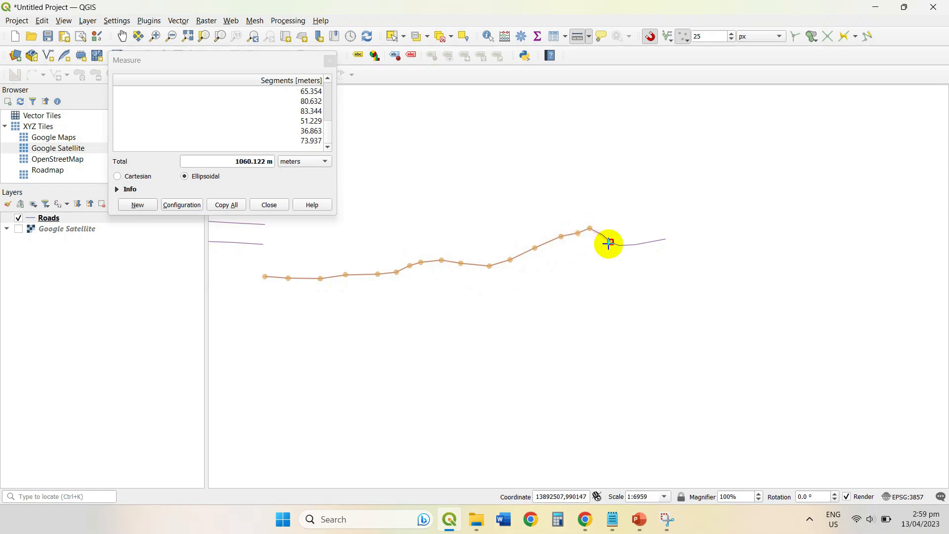
{"action": "left_click", "coordinate": [602, 235]}
{"action": "left_click", "coordinate": [611, 244]}
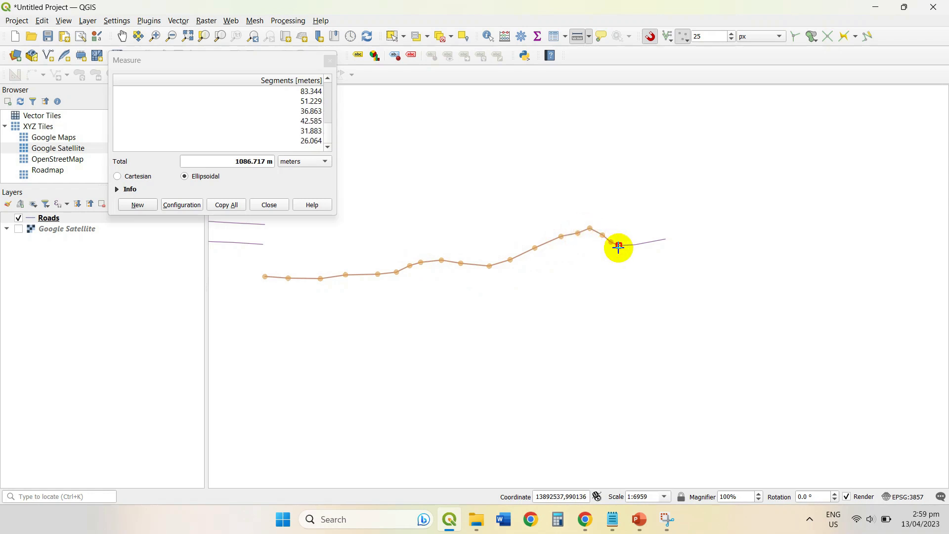
{"action": "left_click", "coordinate": [619, 245]}
{"action": "left_click", "coordinate": [634, 244]}
{"action": "left_click", "coordinate": [658, 242]}
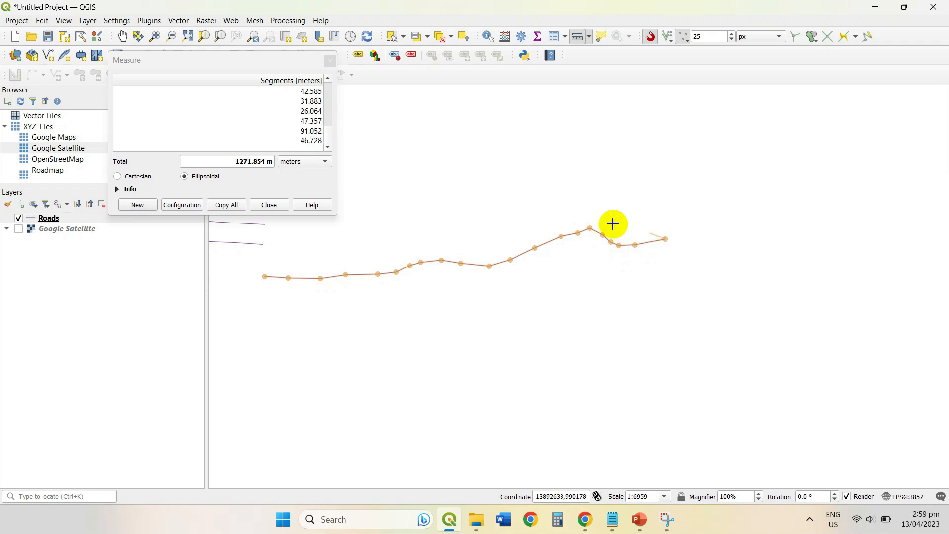
{"action": "right_click", "coordinate": [665, 240]}
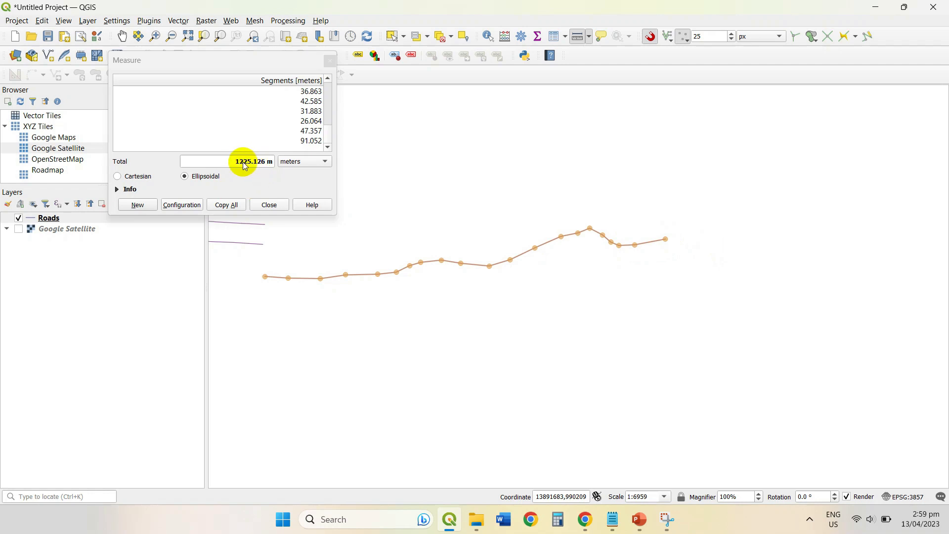
Show the measurement in kilometers and open the Roads attribute table to compare it with the Sample2 road's Length_km value.
{"action": "left_click", "coordinate": [326, 165]}
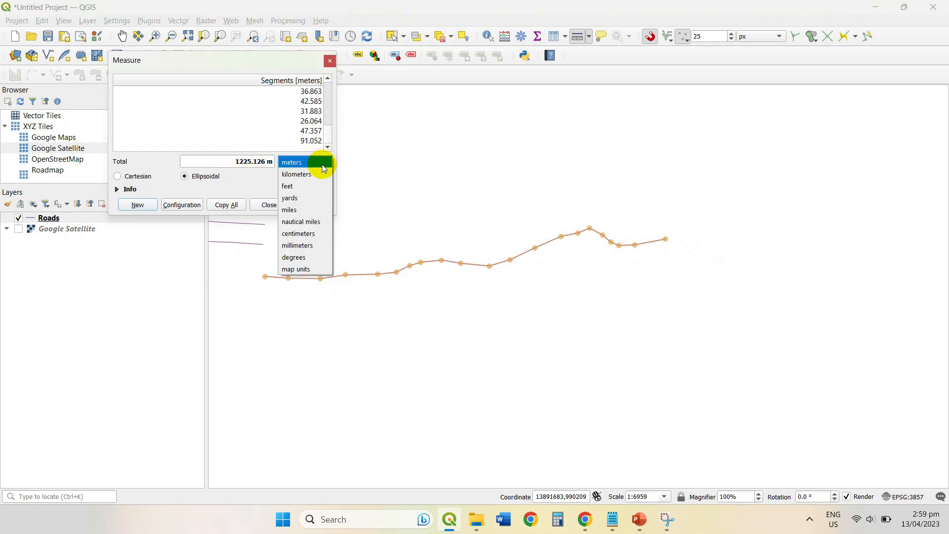
{"action": "left_click", "coordinate": [313, 176]}
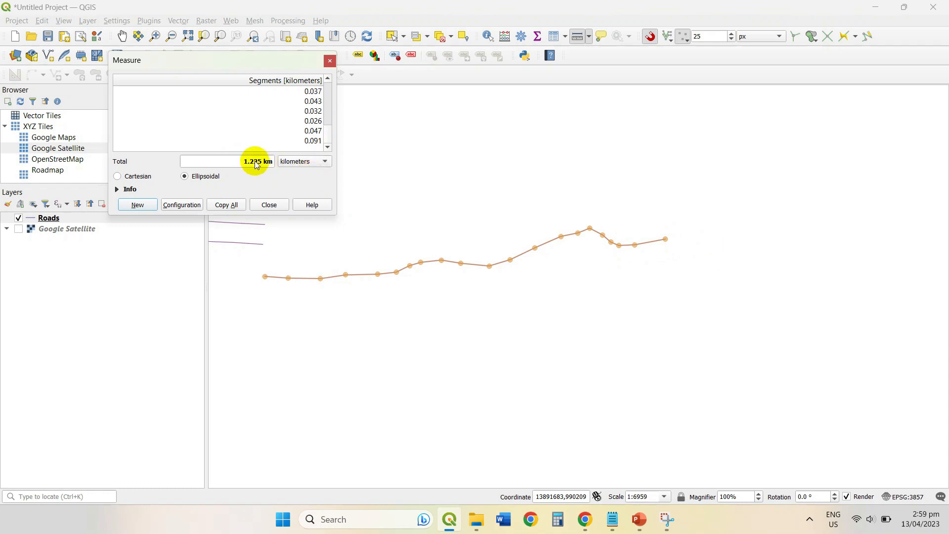
{"action": "left_click", "coordinate": [553, 36]}
{"action": "left_click_drag", "start_coordinate": [433, 116], "coordinate": [252, 234]}
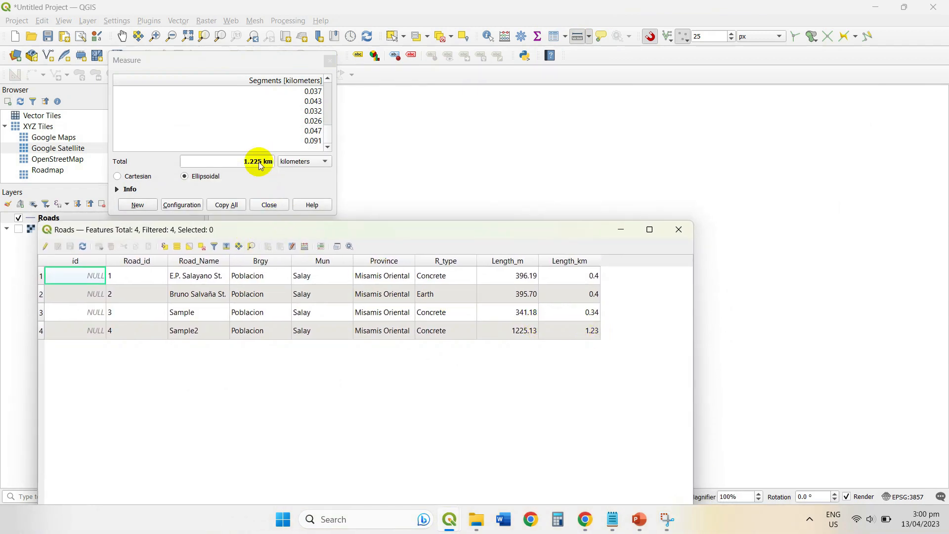
Switch the measurement back to meters, compare it with the Sample2 road's Length_m value, and close the attribute table.
{"action": "left_click", "coordinate": [326, 161]}
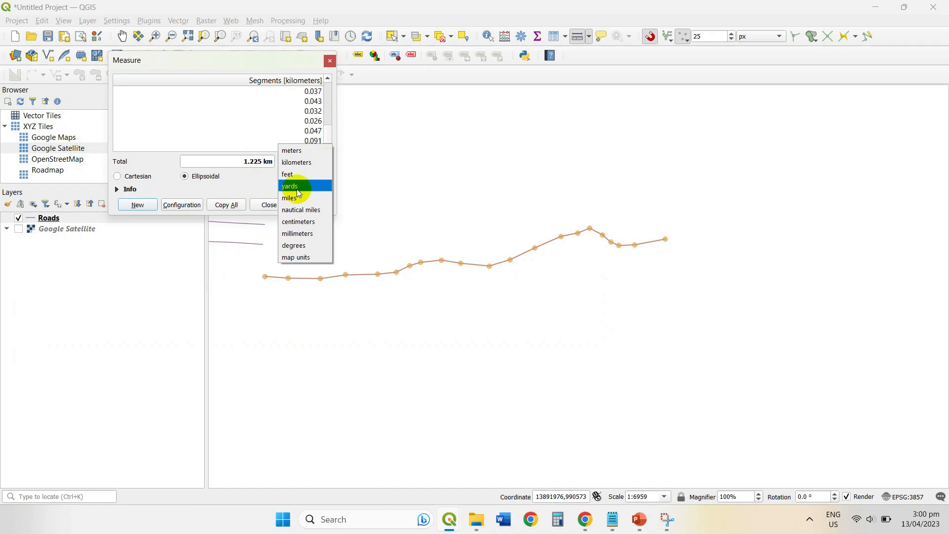
{"action": "left_click", "coordinate": [304, 150]}
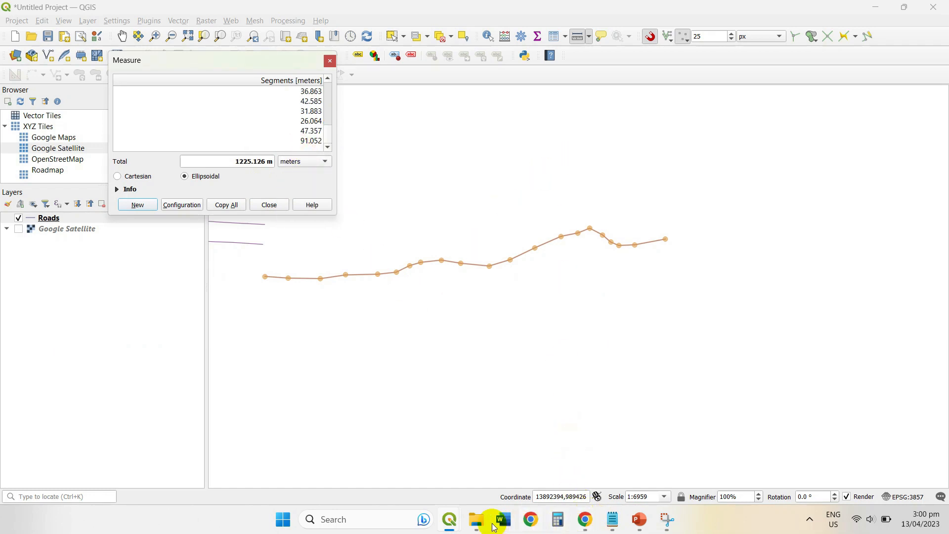
{"action": "mouse_move", "coordinate": [450, 518]}
{"action": "left_click", "coordinate": [519, 464]}
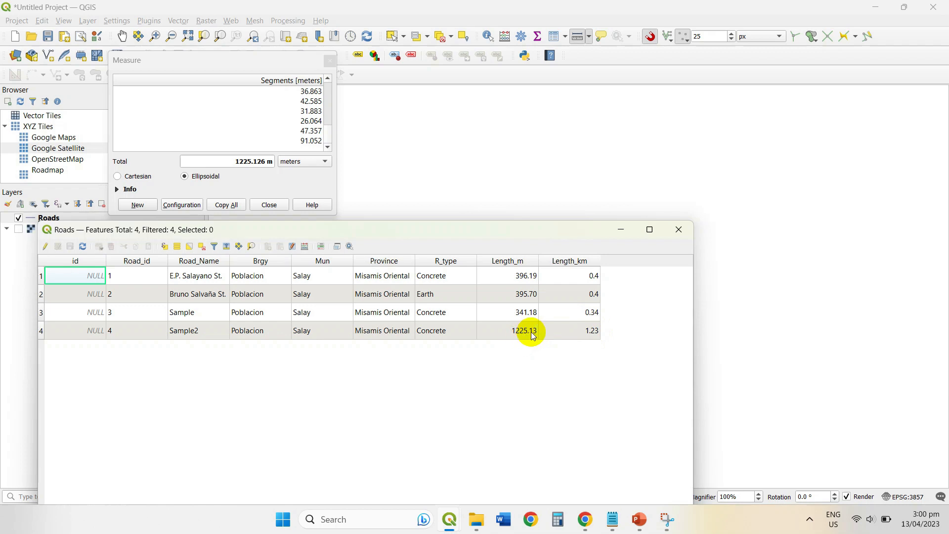
{"action": "left_click", "coordinate": [675, 230]}
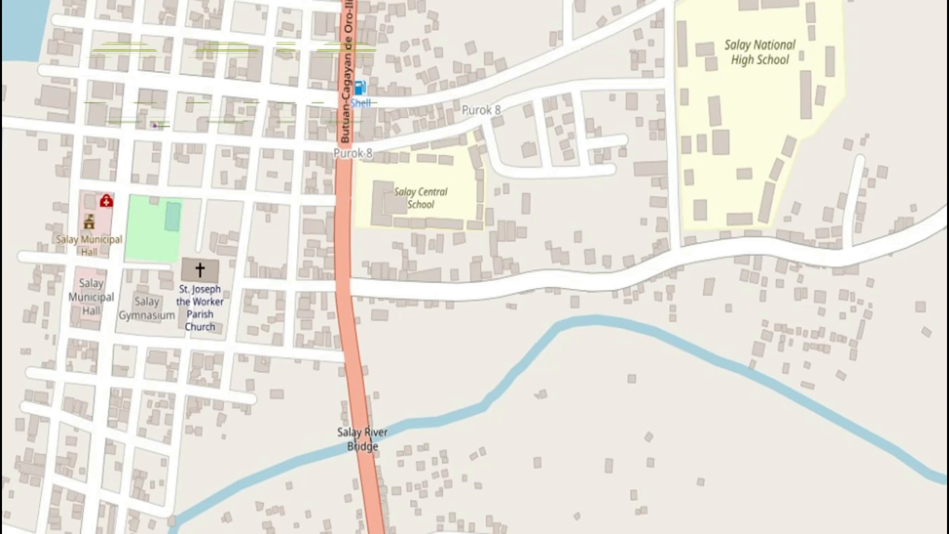